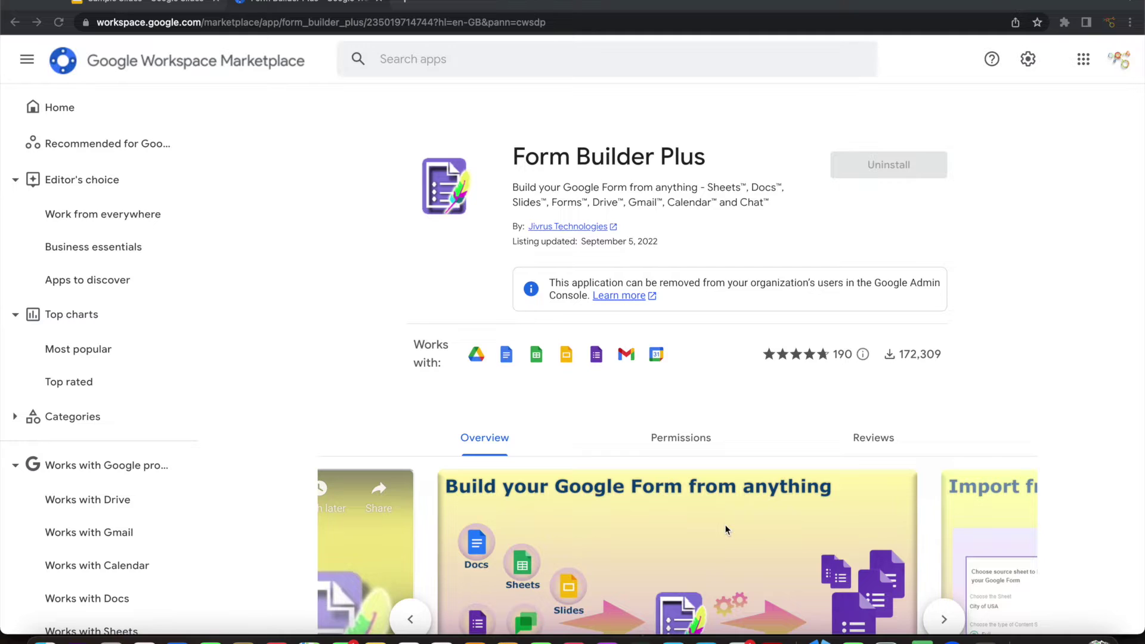
Make a copy of the Form Builder Plus sample Google Slides template from Sample Slides.
left_click(170, 7)
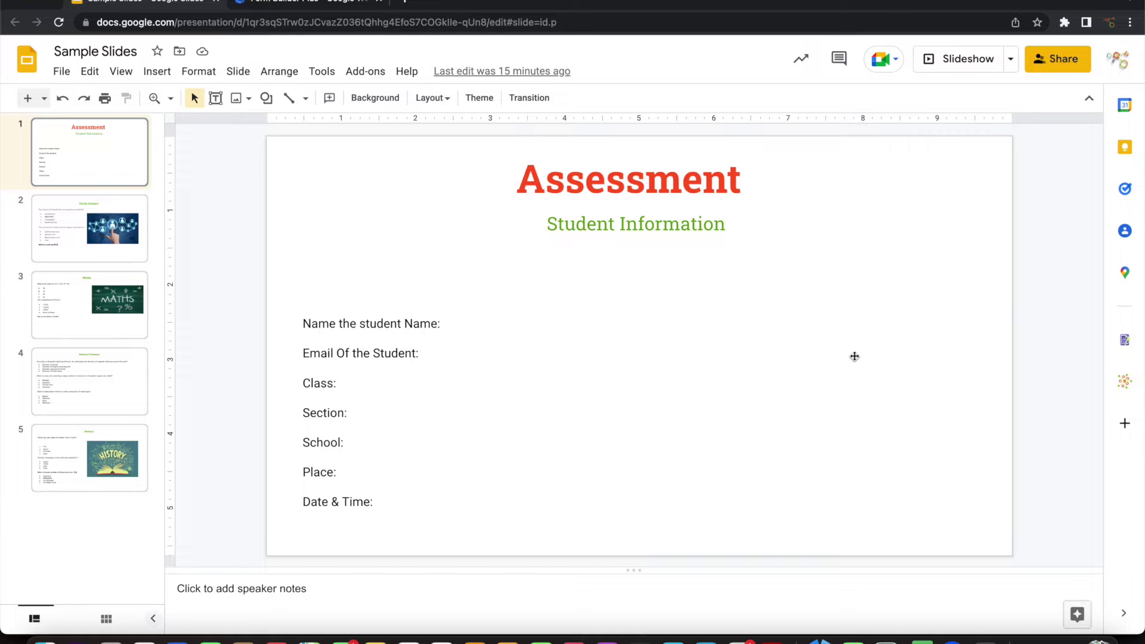
left_click(315, 5)
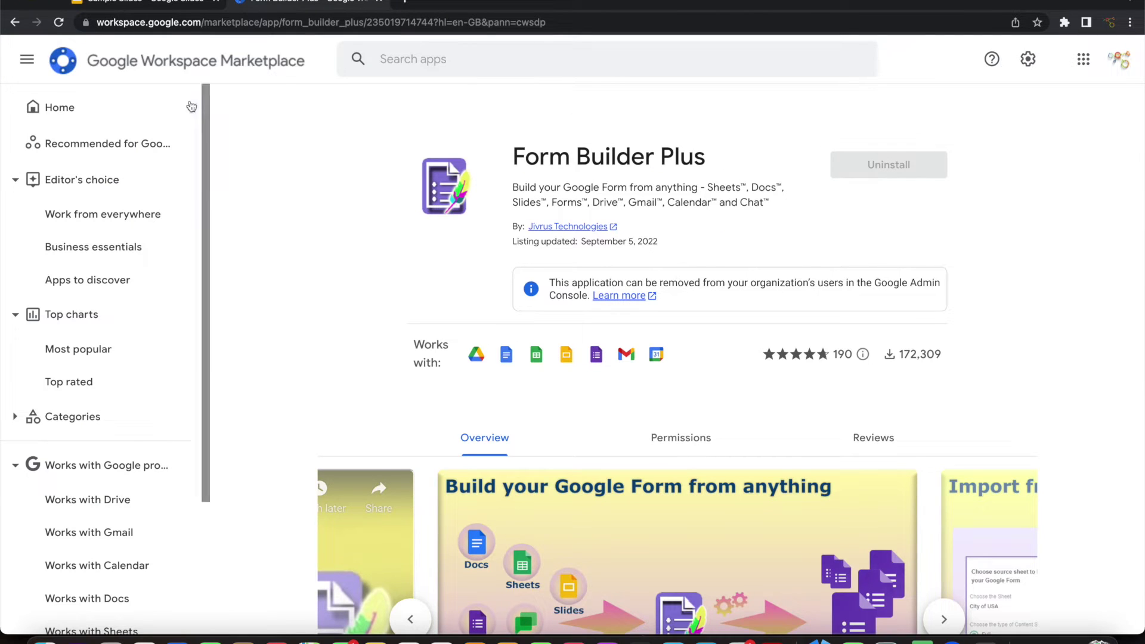
left_click(94, 5)
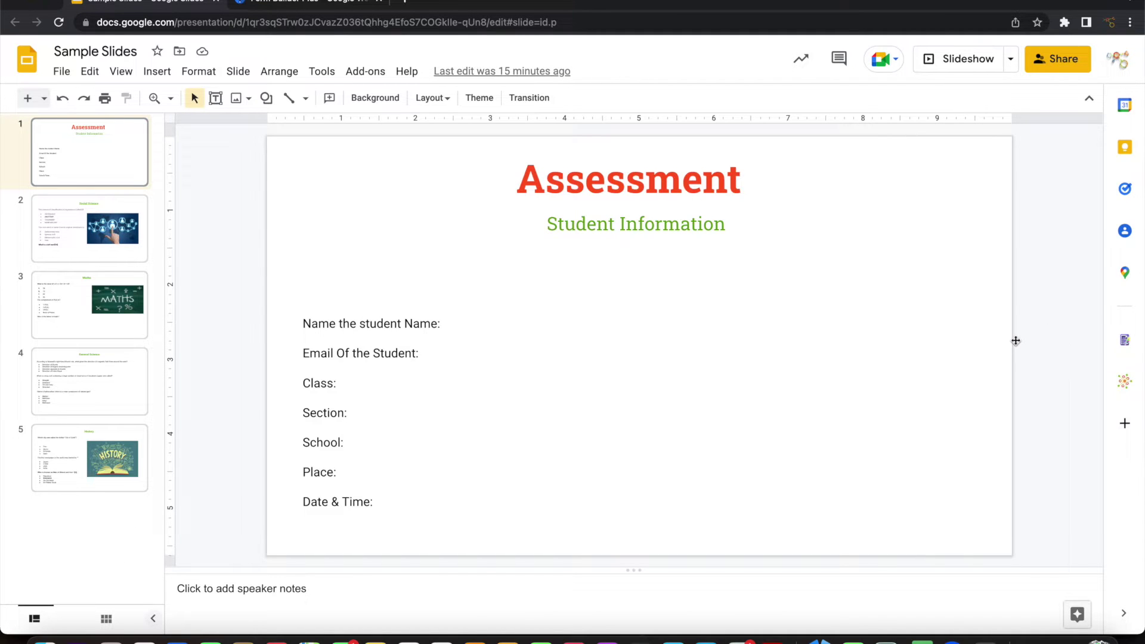
left_click(1123, 342)
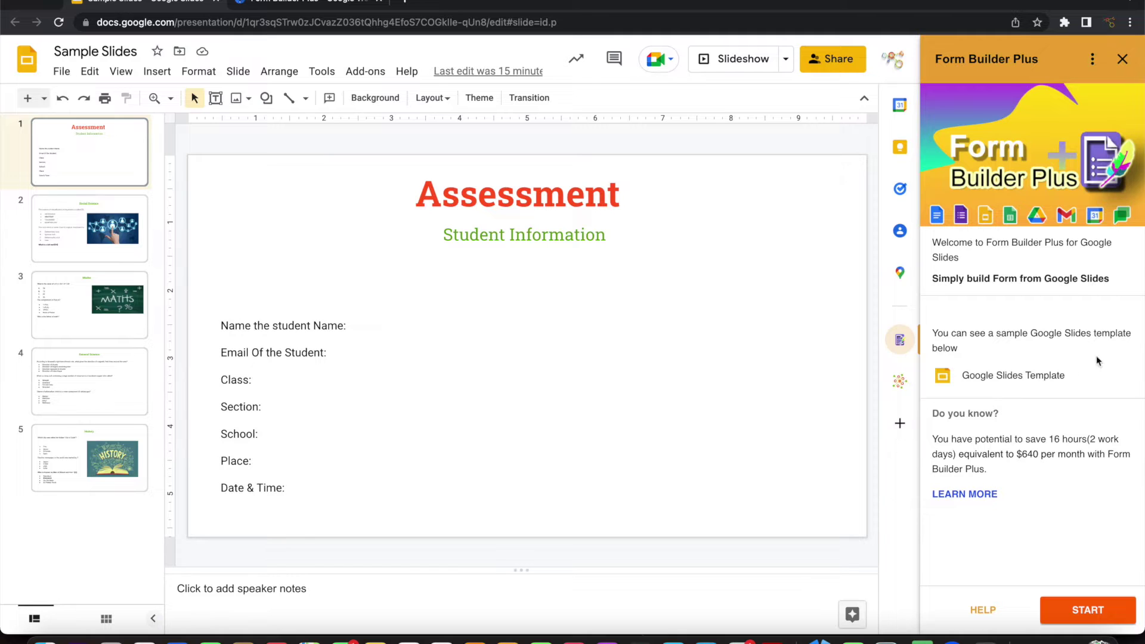
left_click(1036, 382)
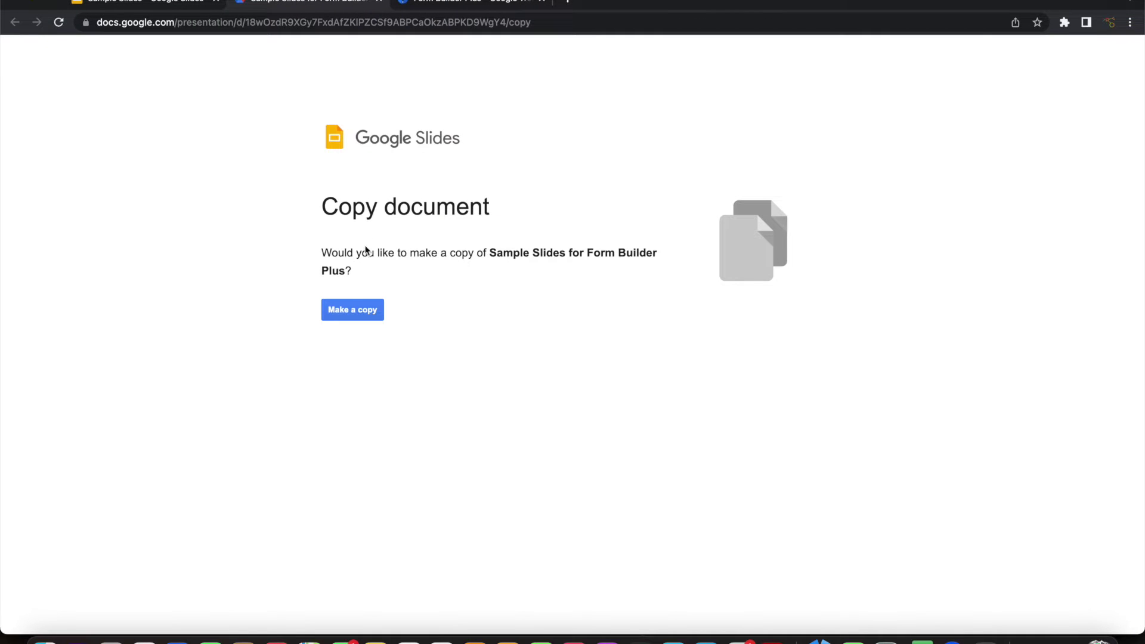
left_click(342, 311)
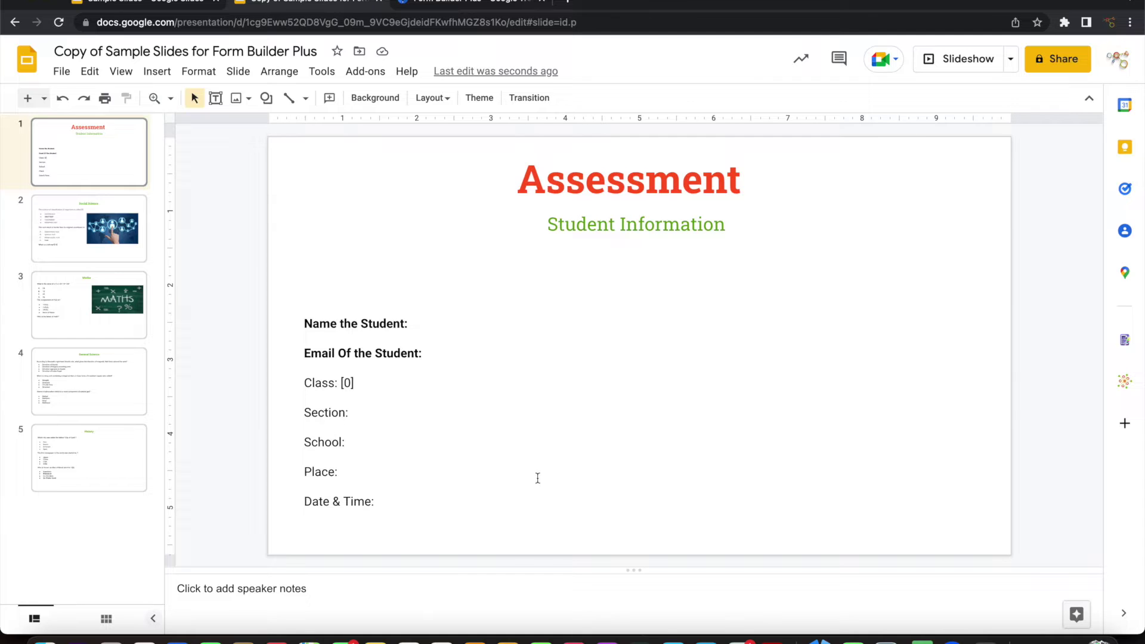
Inspect the Social Science slide's bold answers, ANATOMY and Coal.
left_click(74, 231)
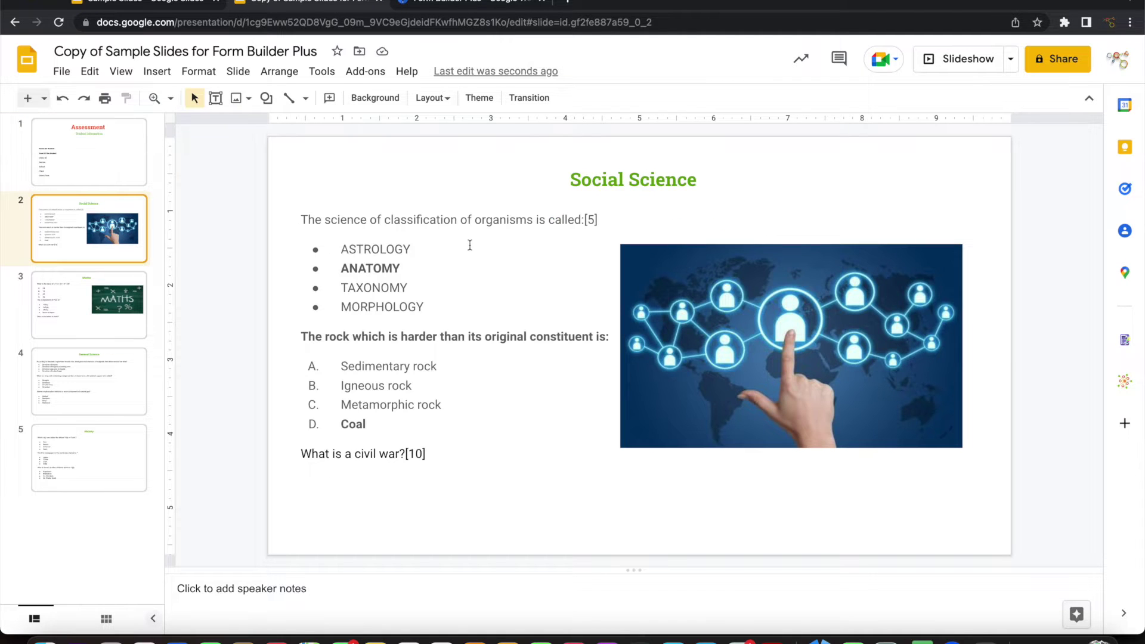
left_click(104, 155)
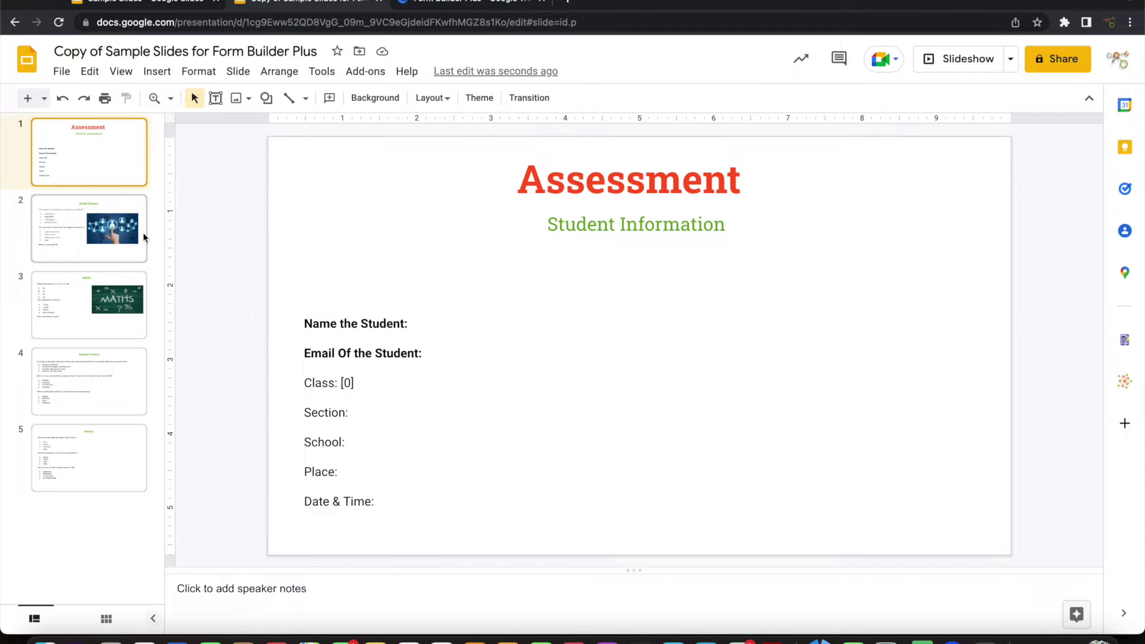
left_click(95, 221)
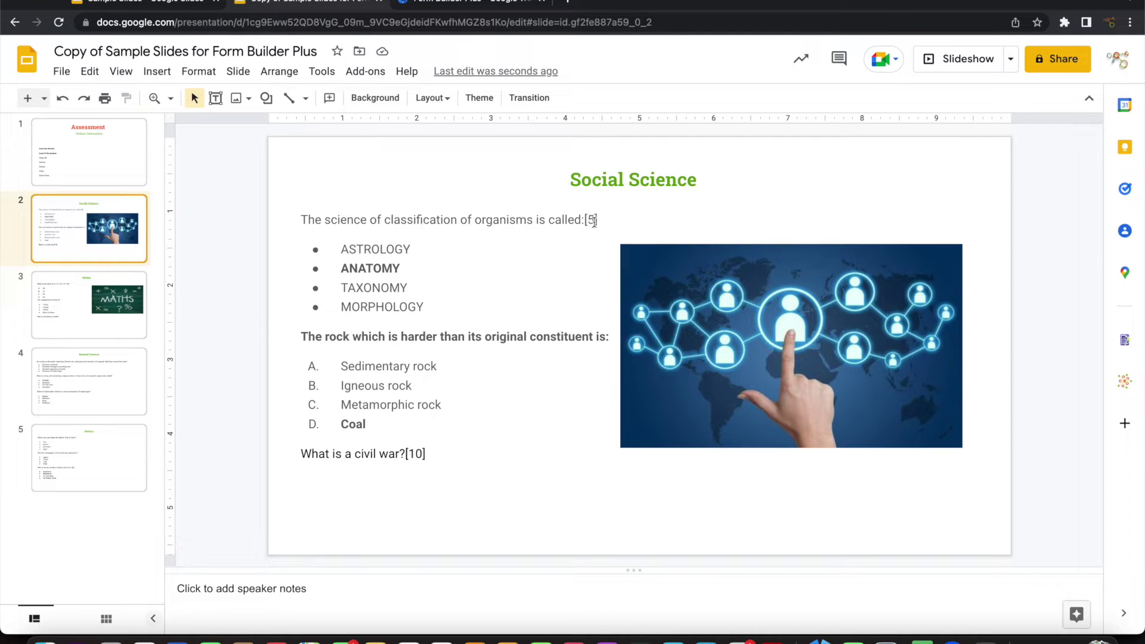
double_click(369, 267)
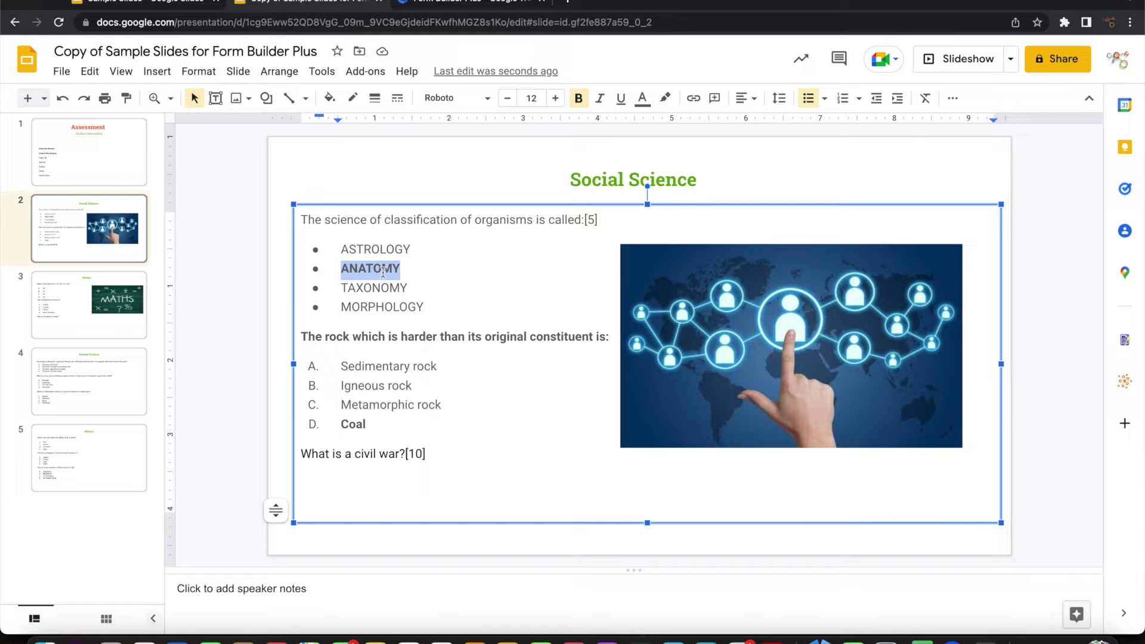
left_click(467, 378)
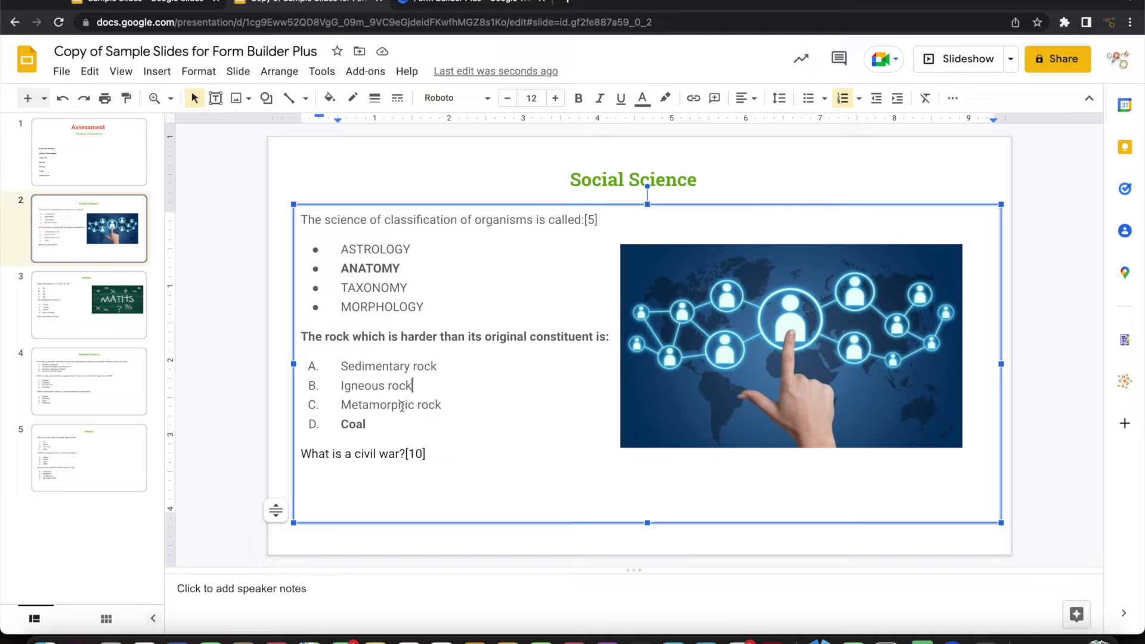
double_click(346, 424)
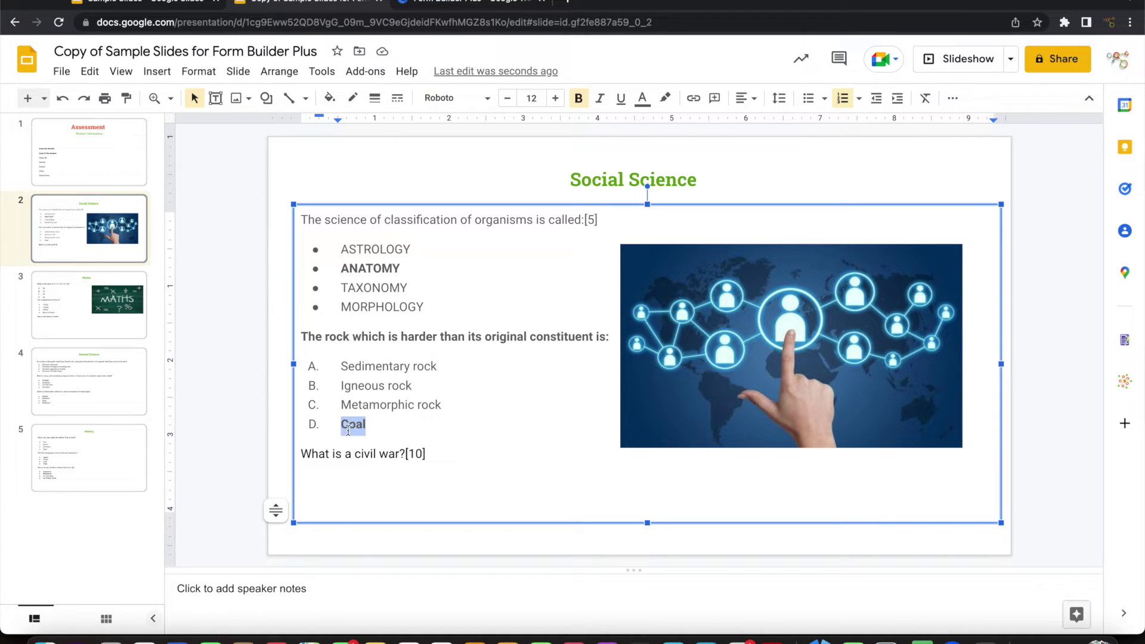
Browse the Maths, General Science and History slides.
left_click(89, 323)
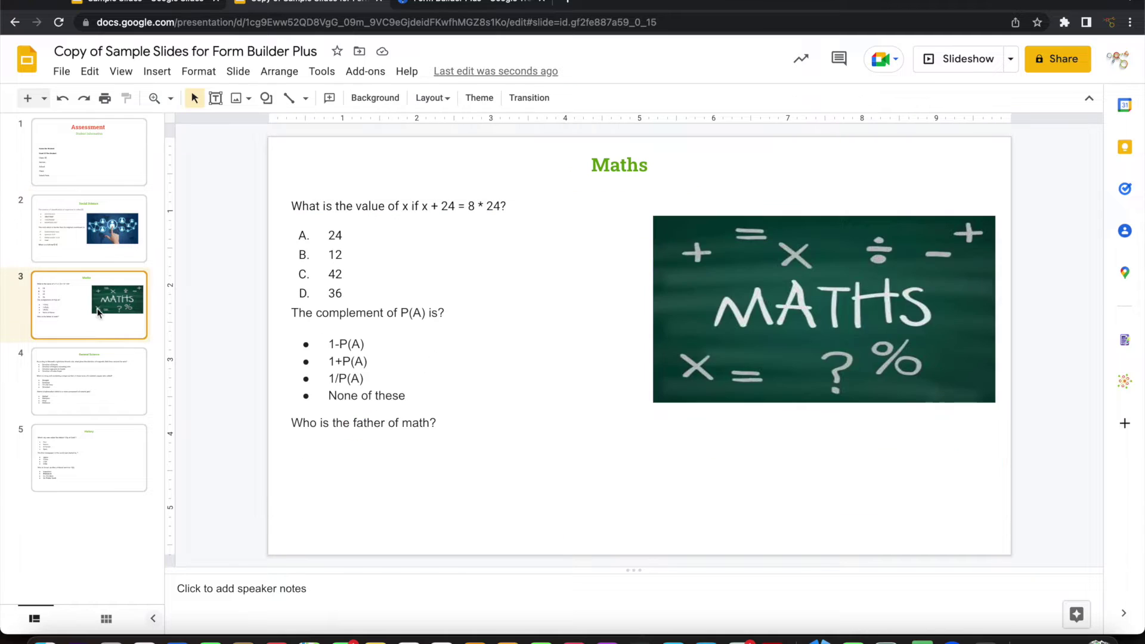
left_click(88, 364)
left_click(94, 451)
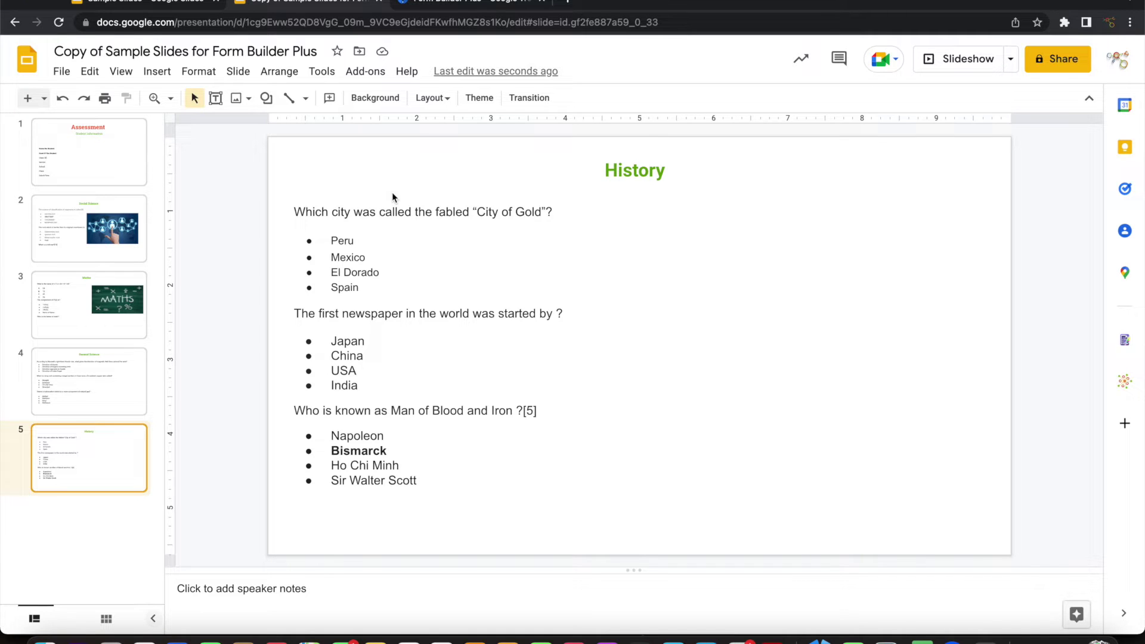
Extract questions from all slides with Form Builder Plus and expand the 27-question list.
left_click(1125, 343)
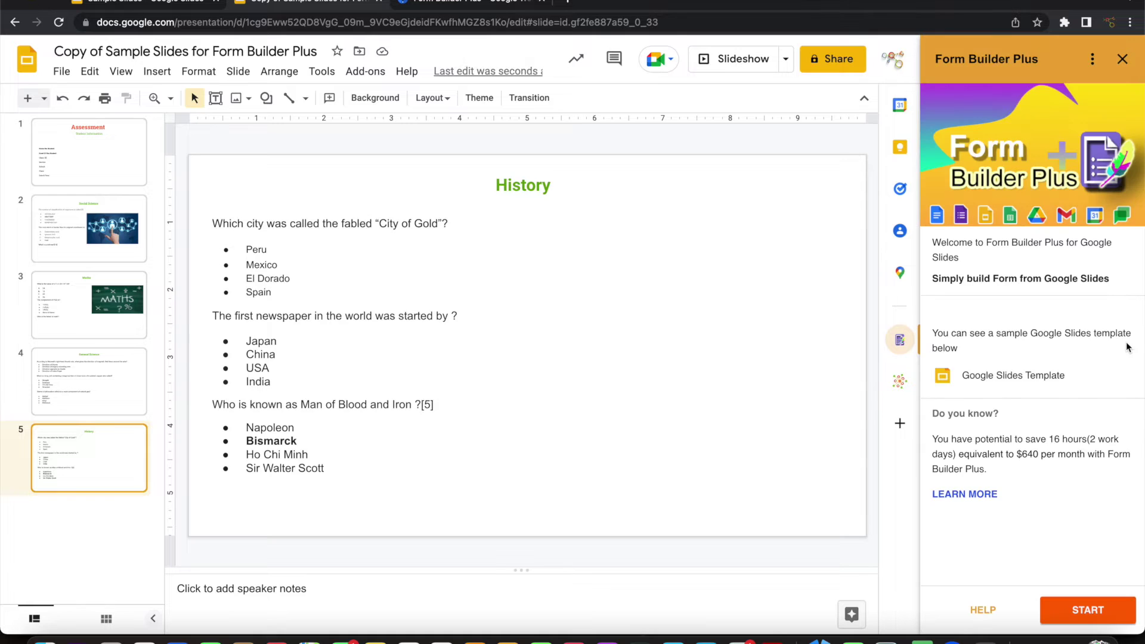
left_click(1090, 608)
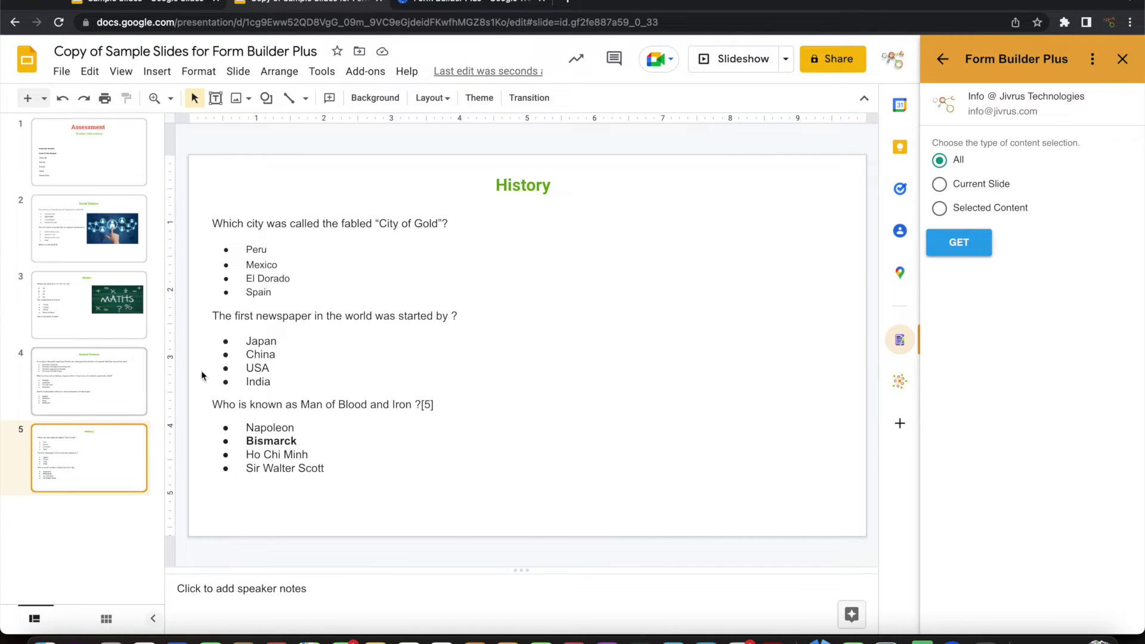
left_click(967, 246)
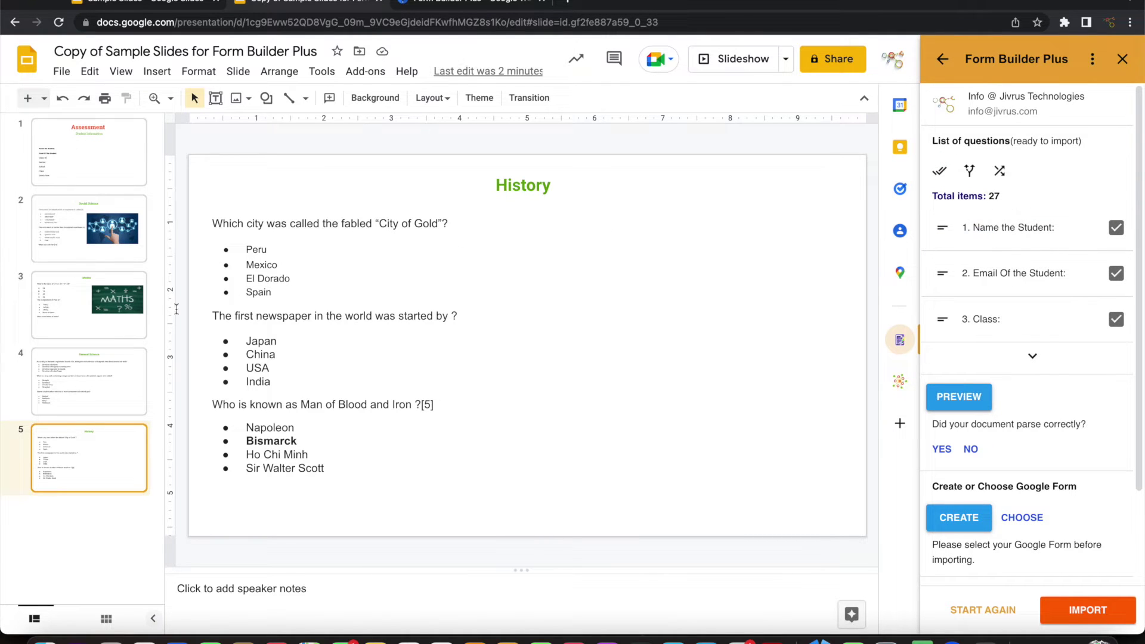
left_click(73, 167)
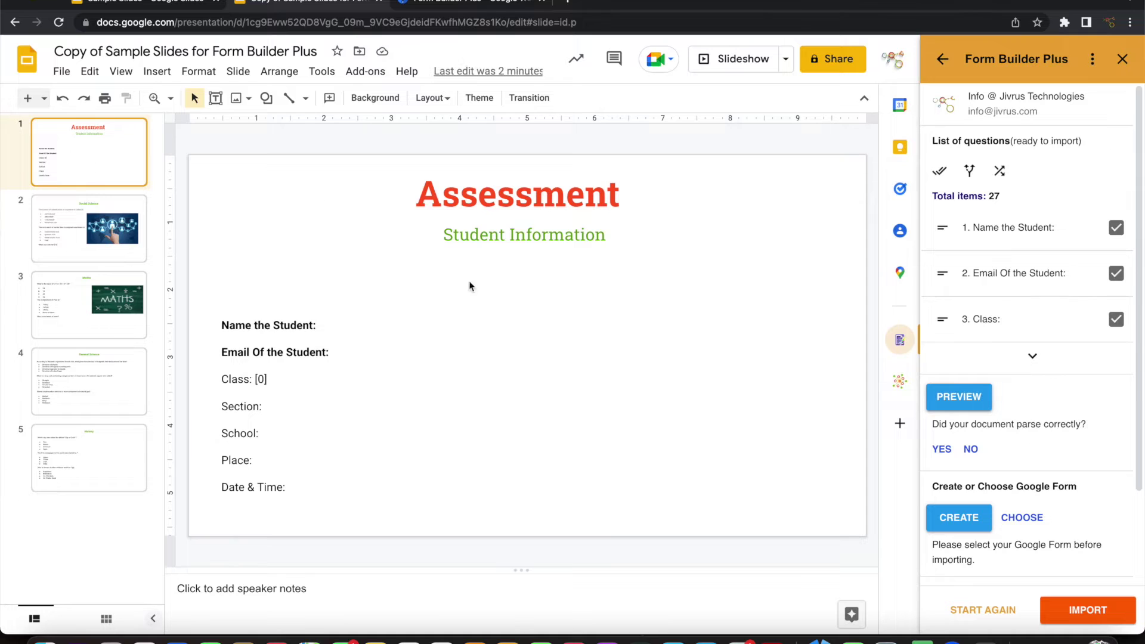
left_click(1032, 357)
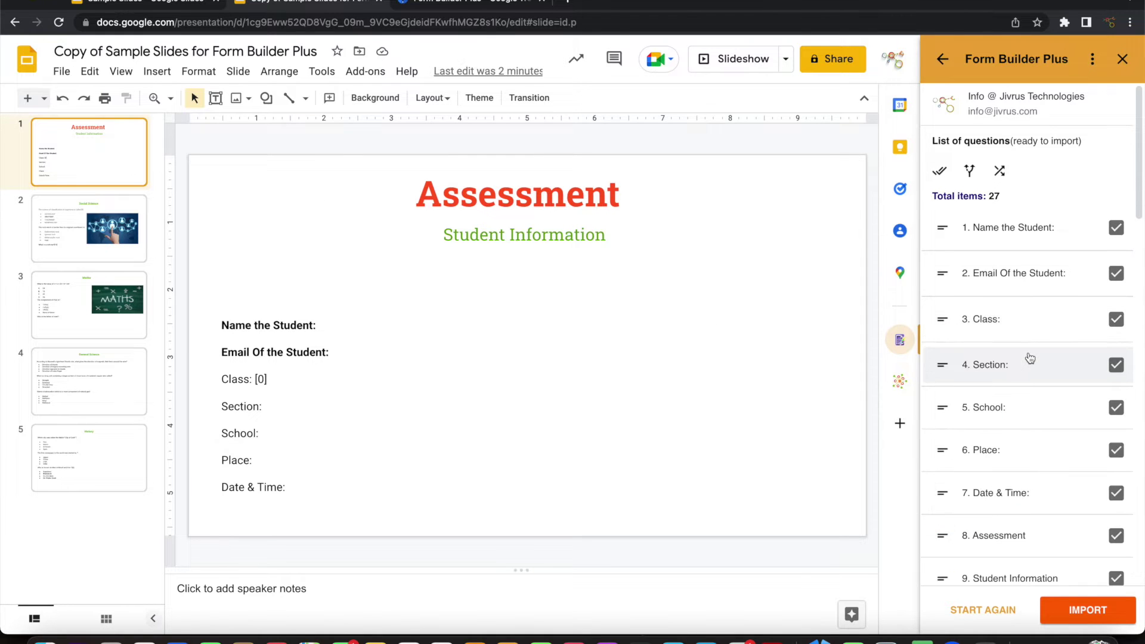
scroll(1031, 358, "down", 3)
scroll(1030, 358, "down", 3)
scroll(1030, 358, "down", 4)
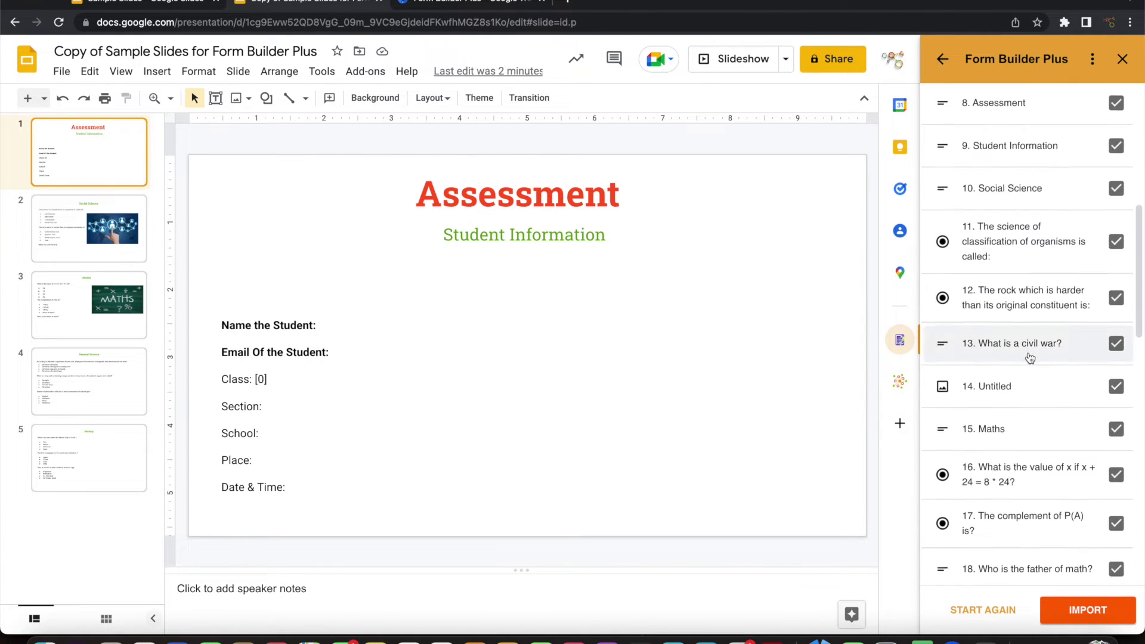
scroll(1030, 358, "down", 5)
scroll(1031, 358, "down", 3)
scroll(1028, 351, "down", 3)
scroll(1028, 351, "down", 2)
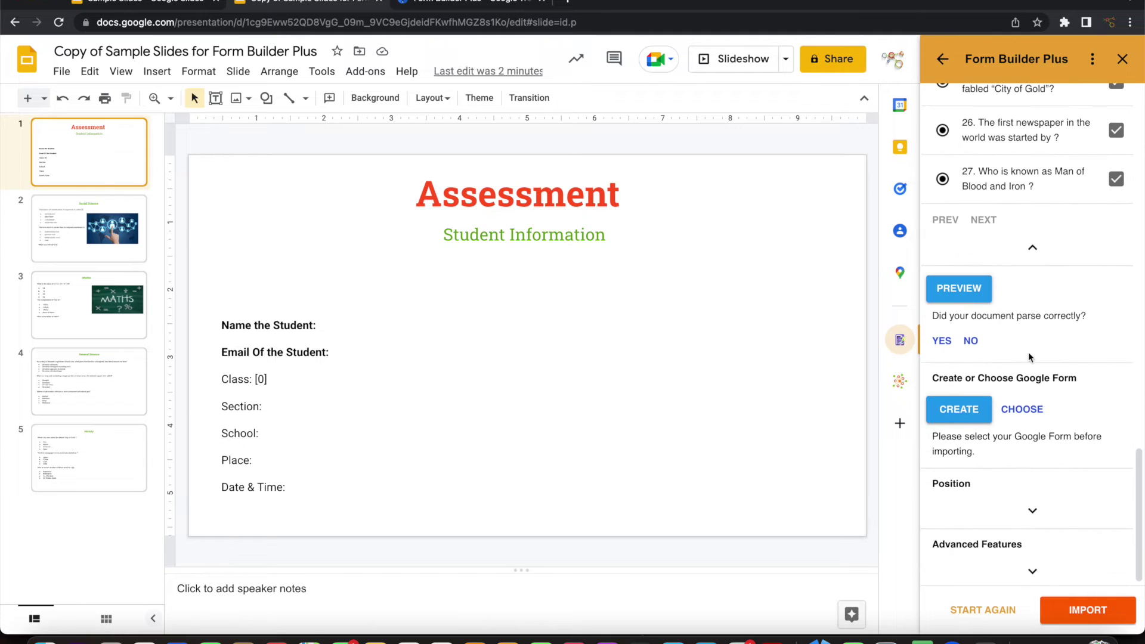
left_click(959, 290)
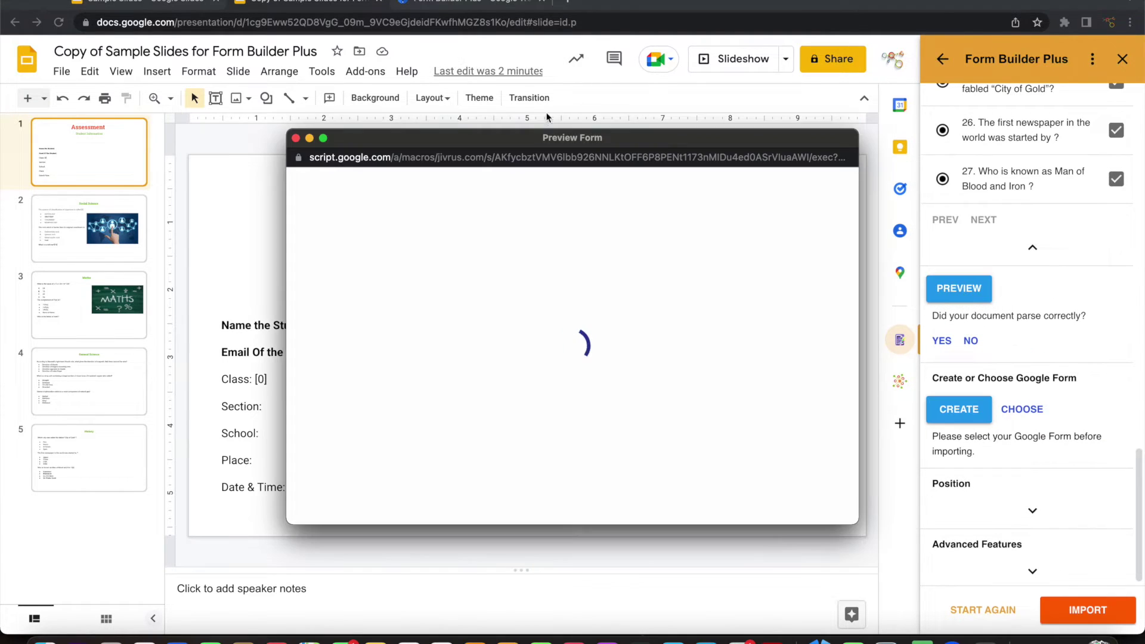
Verify preview answer keys against the Social Science slide, mark the rock question required, and save.
left_click_drag(521, 137, 811, 39)
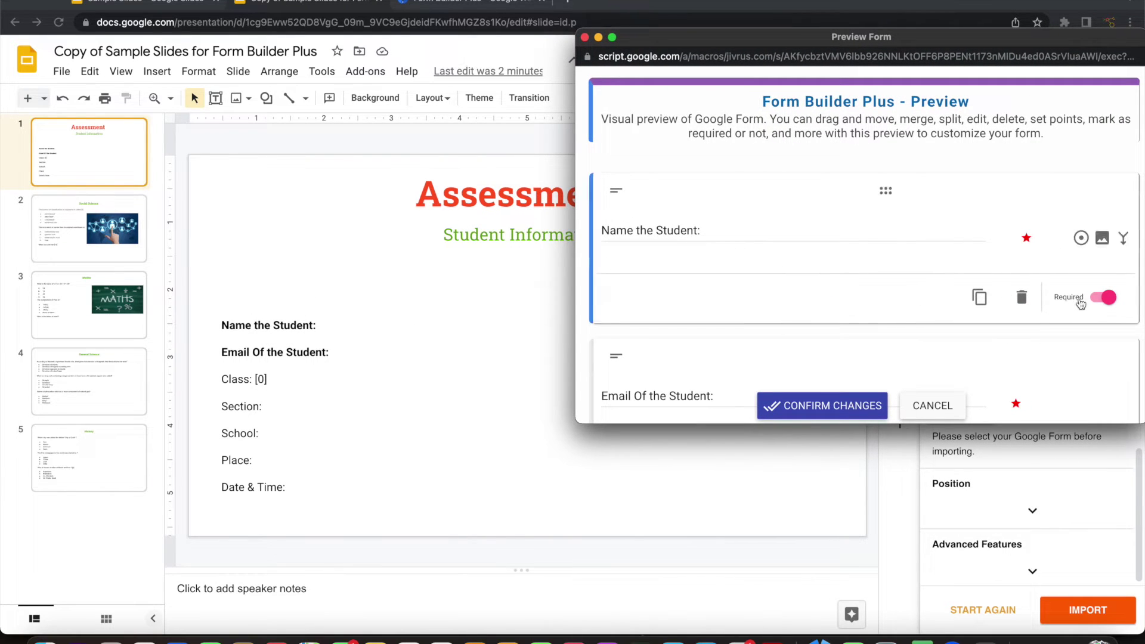
scroll(781, 288, "down", 2)
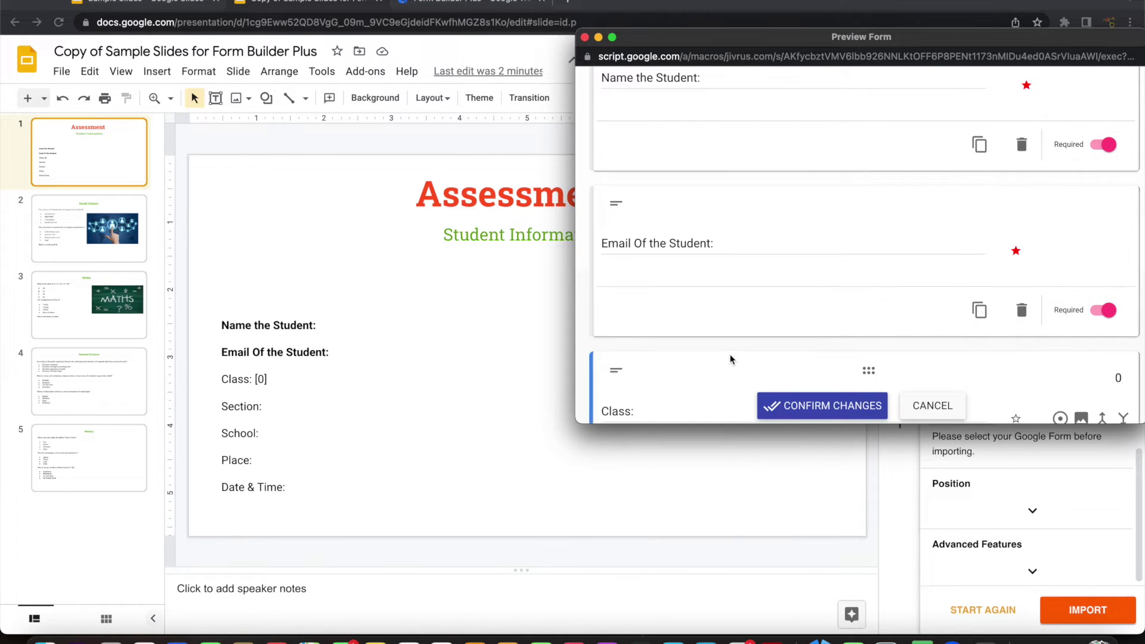
scroll(729, 358, "down", 2)
scroll(729, 359, "down", 2)
scroll(731, 354, "down", 5)
scroll(730, 355, "down", 3)
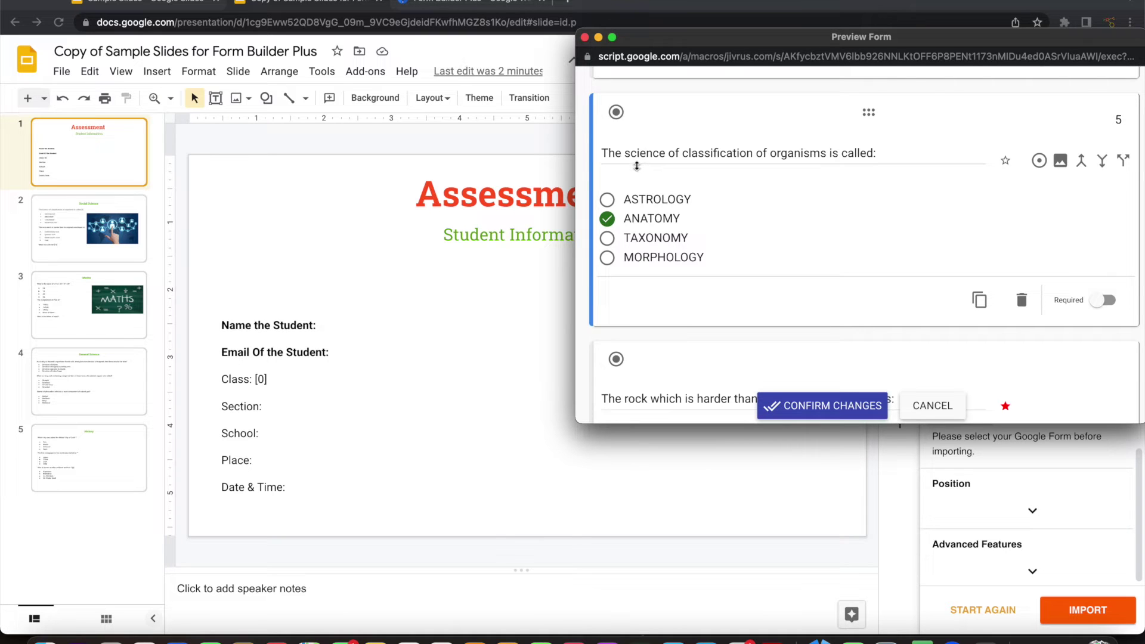
left_click(80, 255)
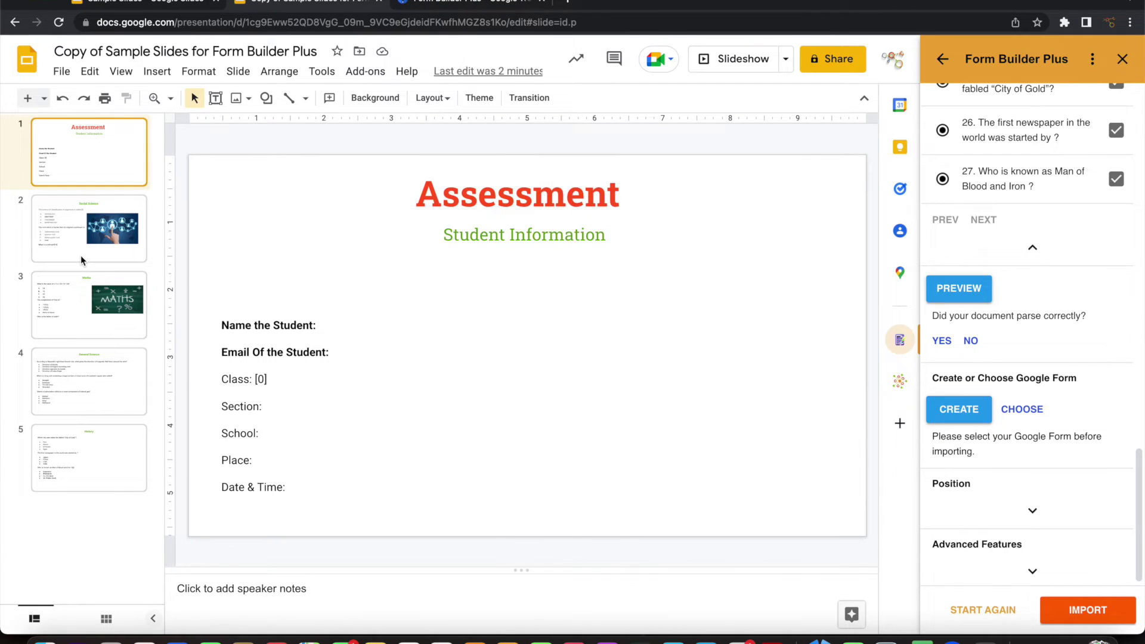
key("super+grave")
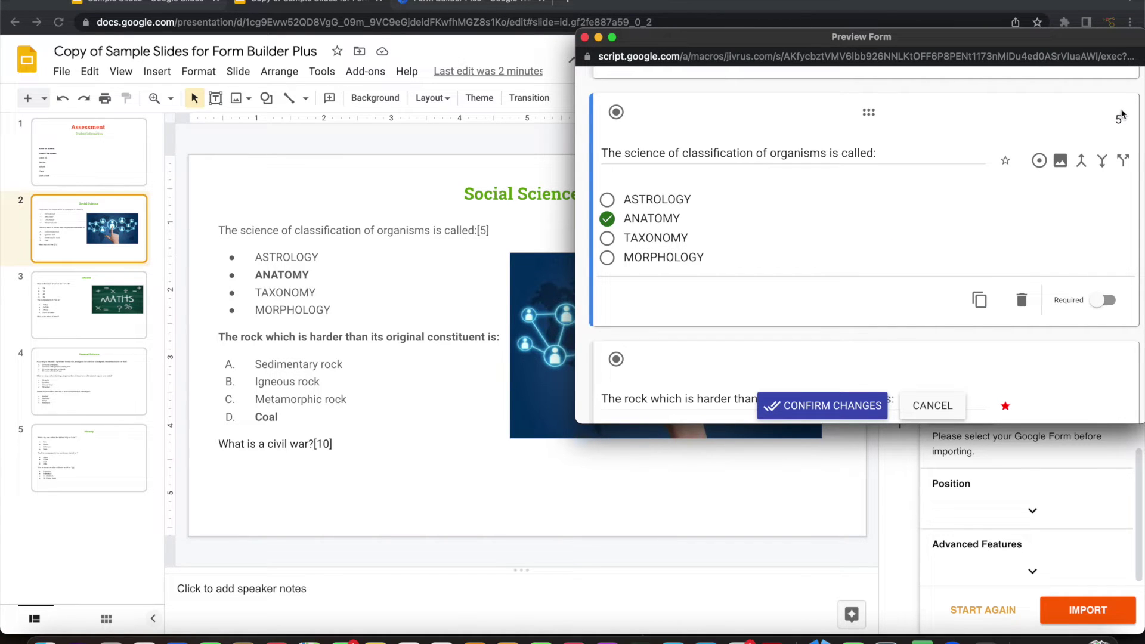
mouse_move(651, 218)
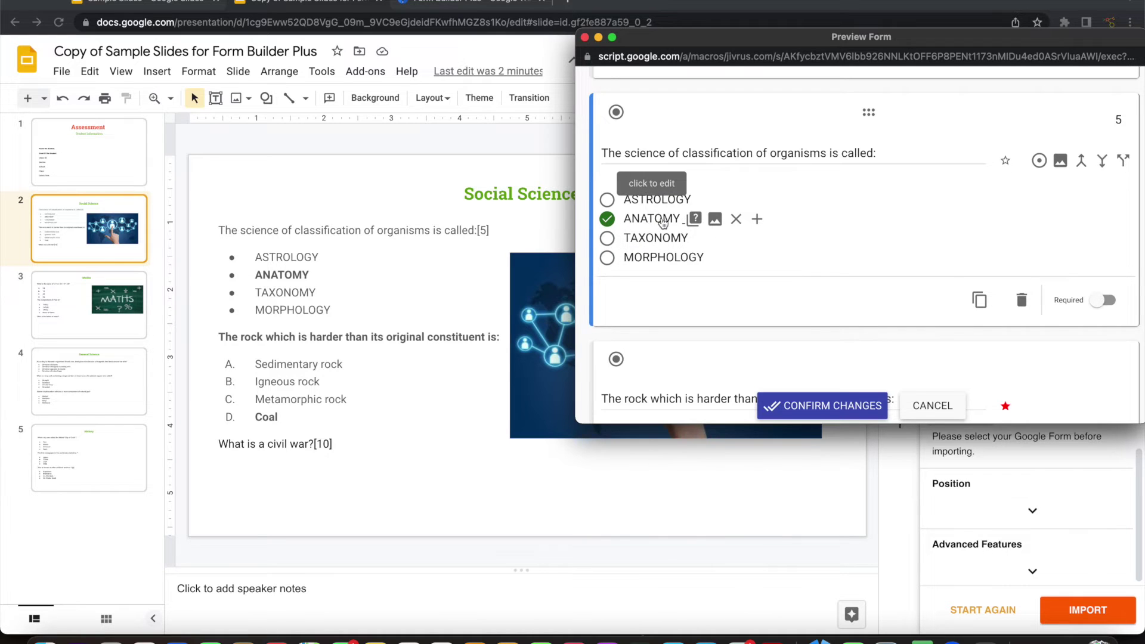
scroll(670, 285, "down", 3)
scroll(670, 285, "down", 2)
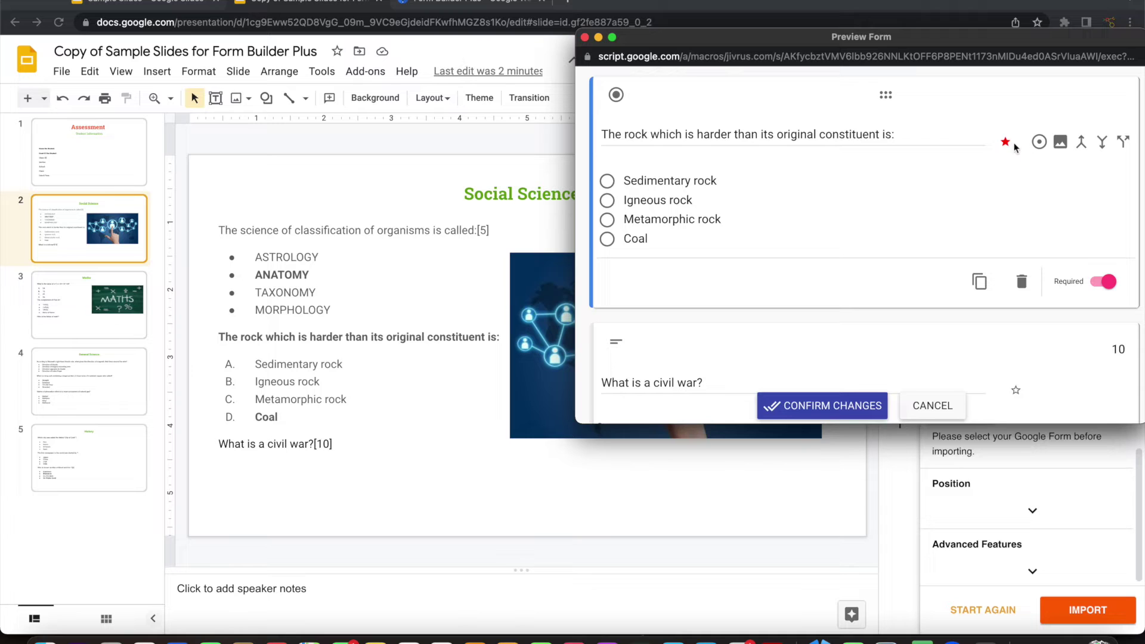
scroll(689, 253, "down", 5)
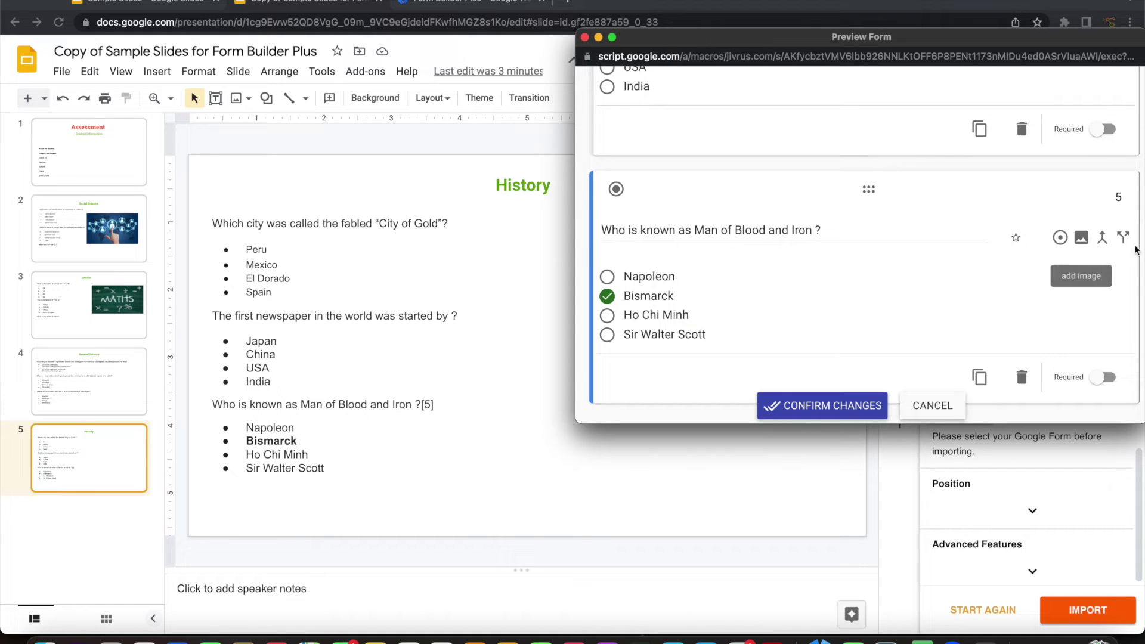
left_click(761, 152)
left_click(801, 408)
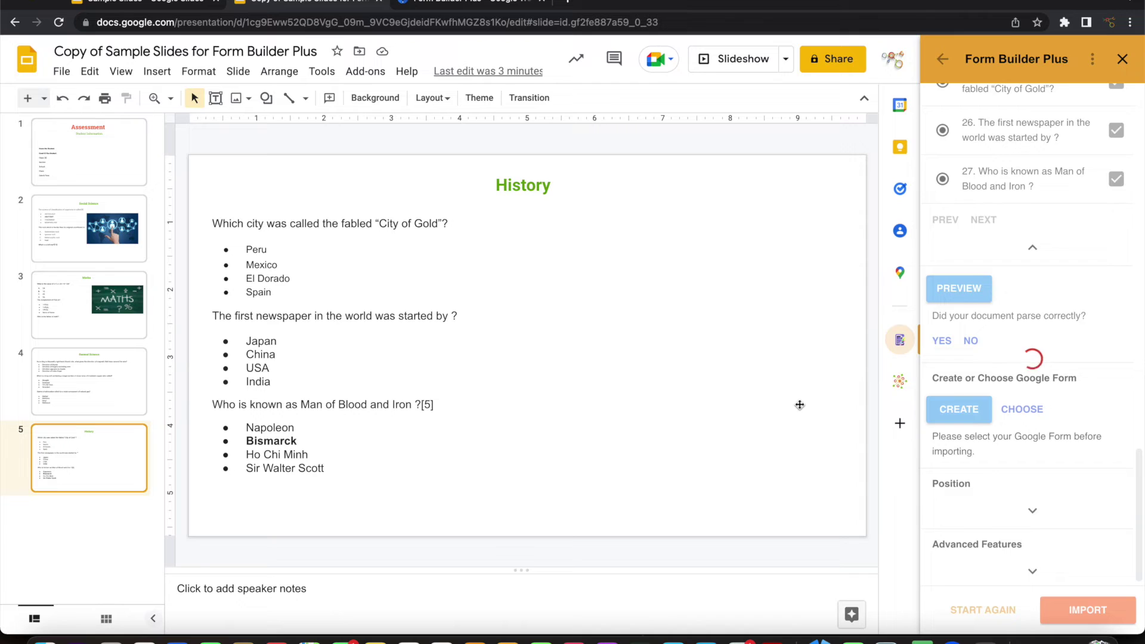
scroll(1062, 435, "down", 2)
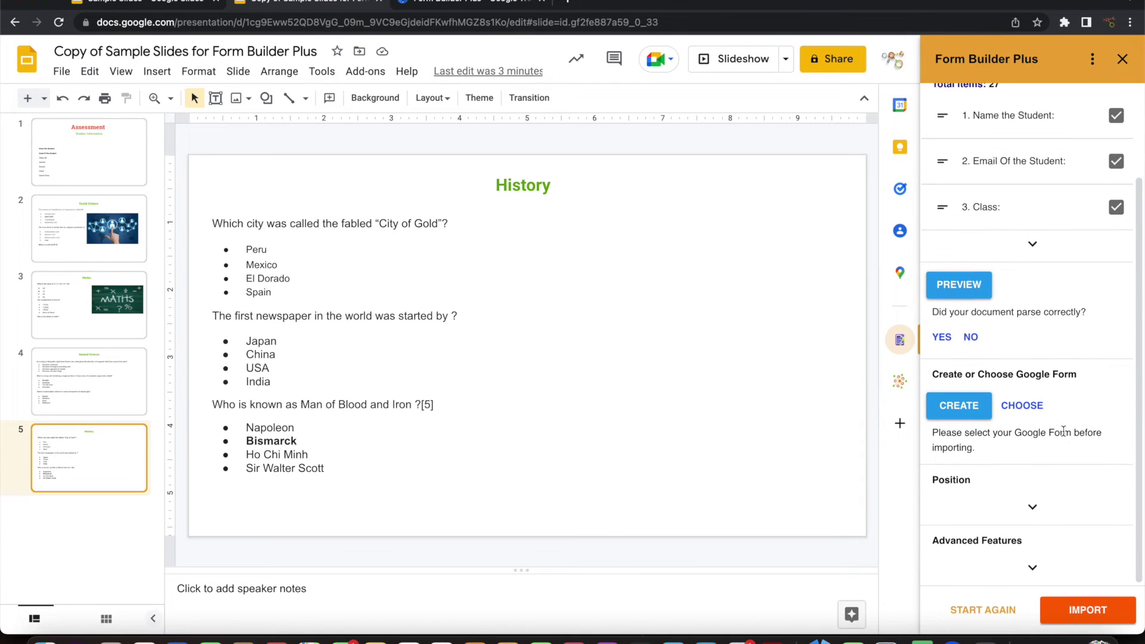
Create a Google Form named 'Copy of Sample Slides for Form Builder Plus' and open it.
left_click(983, 413)
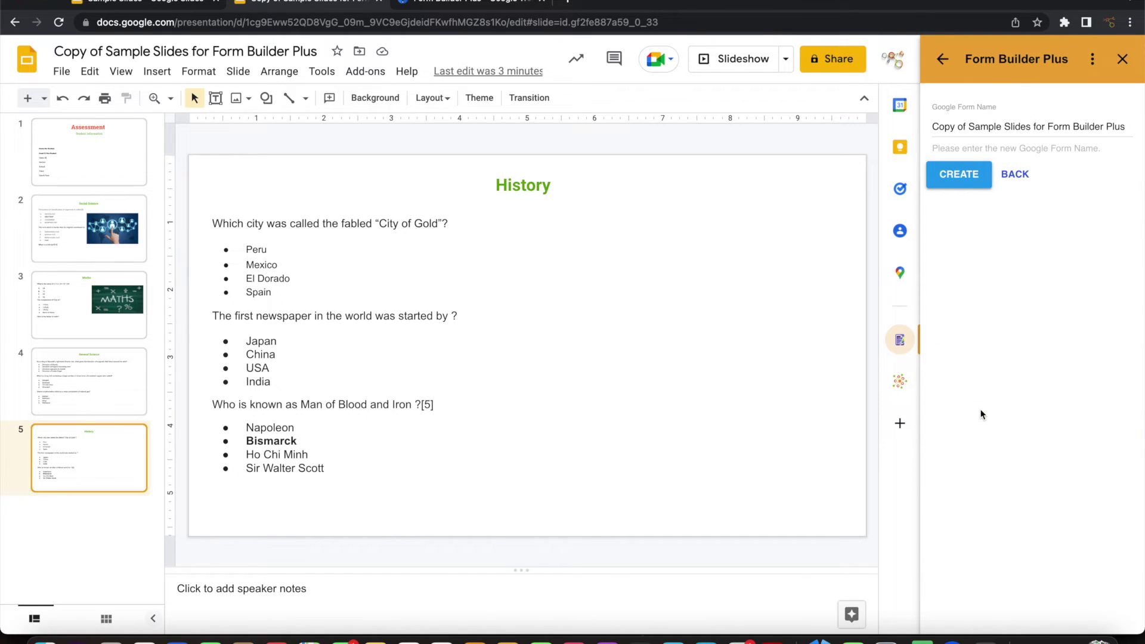
left_click(960, 171)
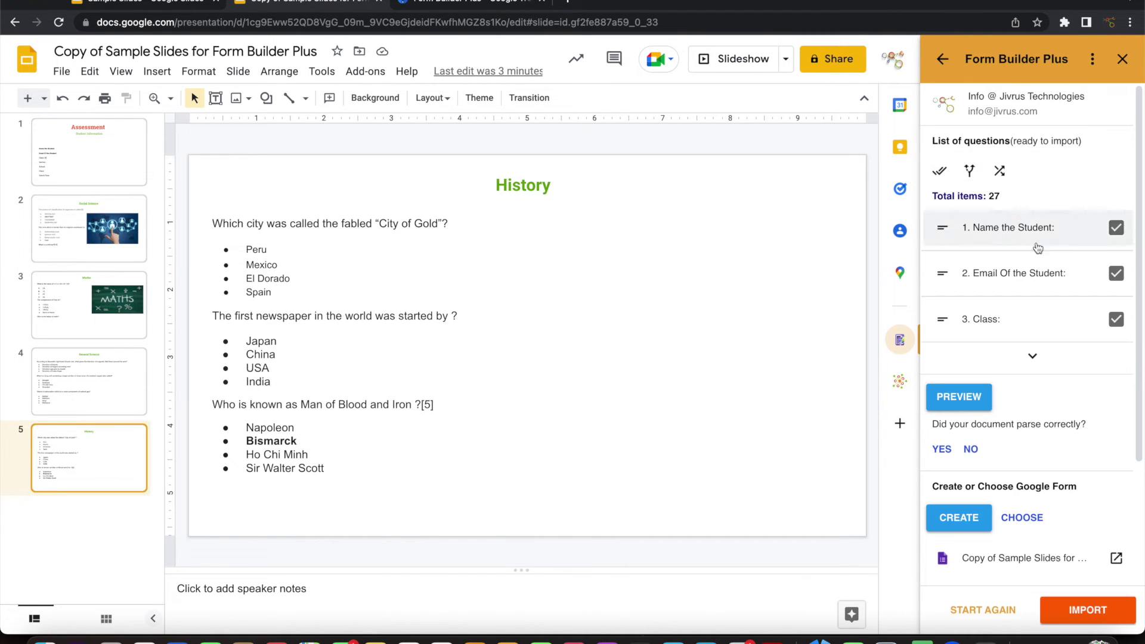
scroll(1118, 416, "down", 2)
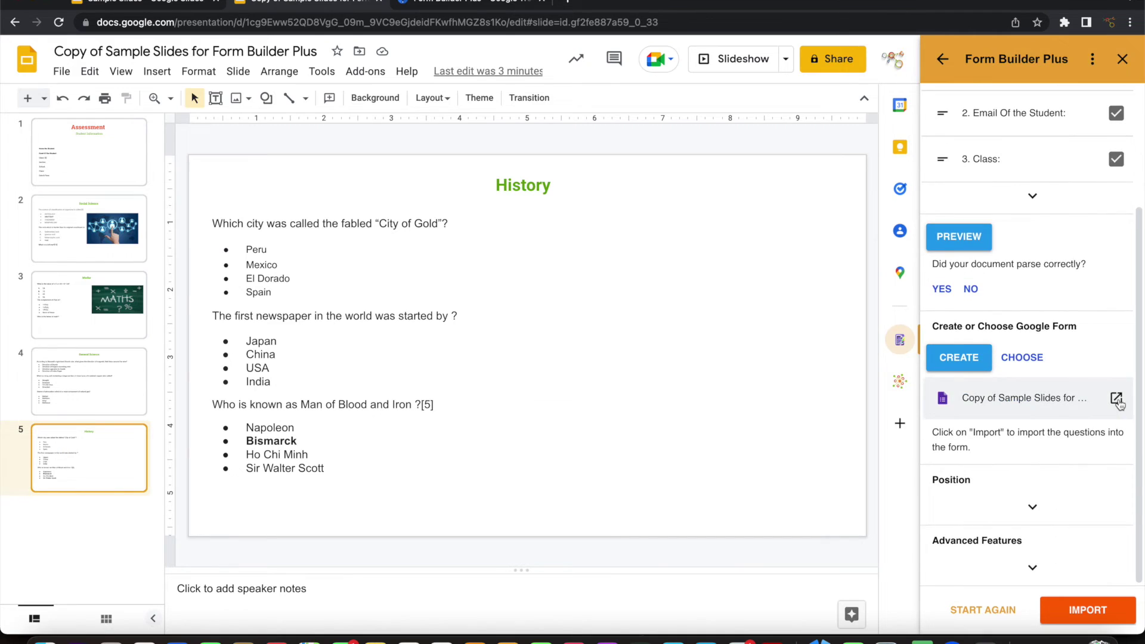
left_click(1117, 399)
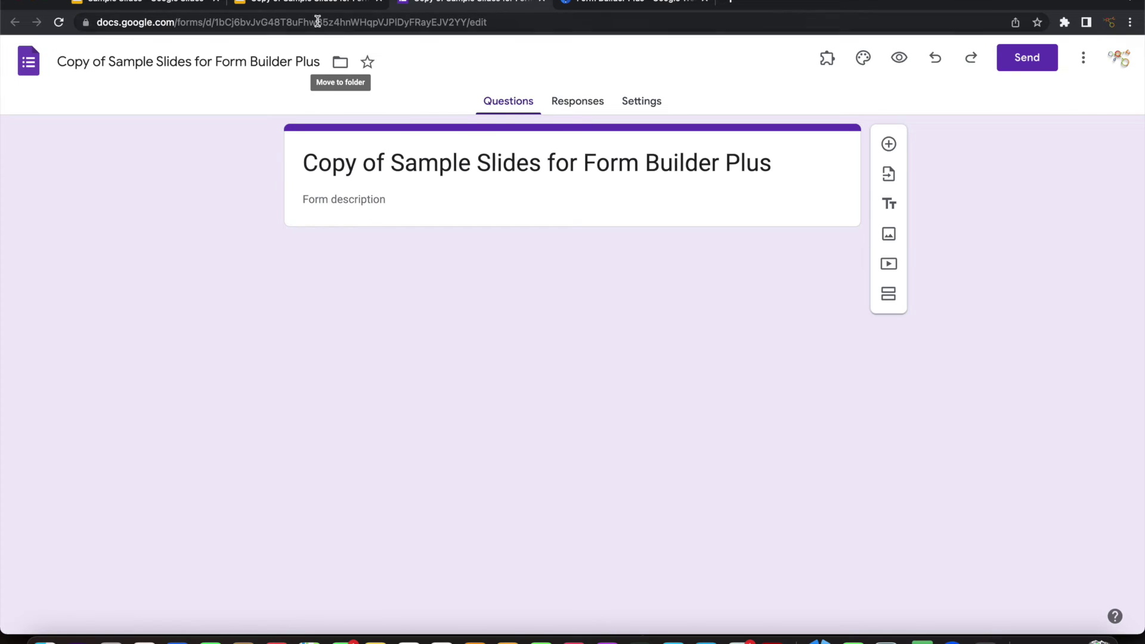
Back in the slides, import the 27 questions into the new form.
left_click(309, 5)
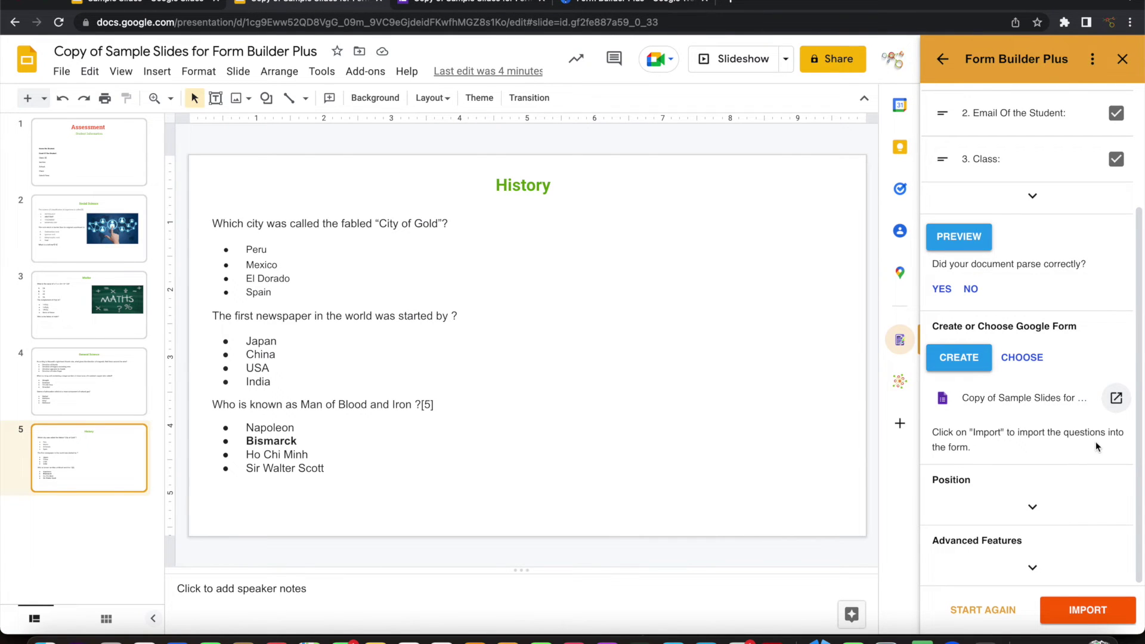
scroll(1031, 308, "up", 3)
scroll(1030, 300, "up", 1)
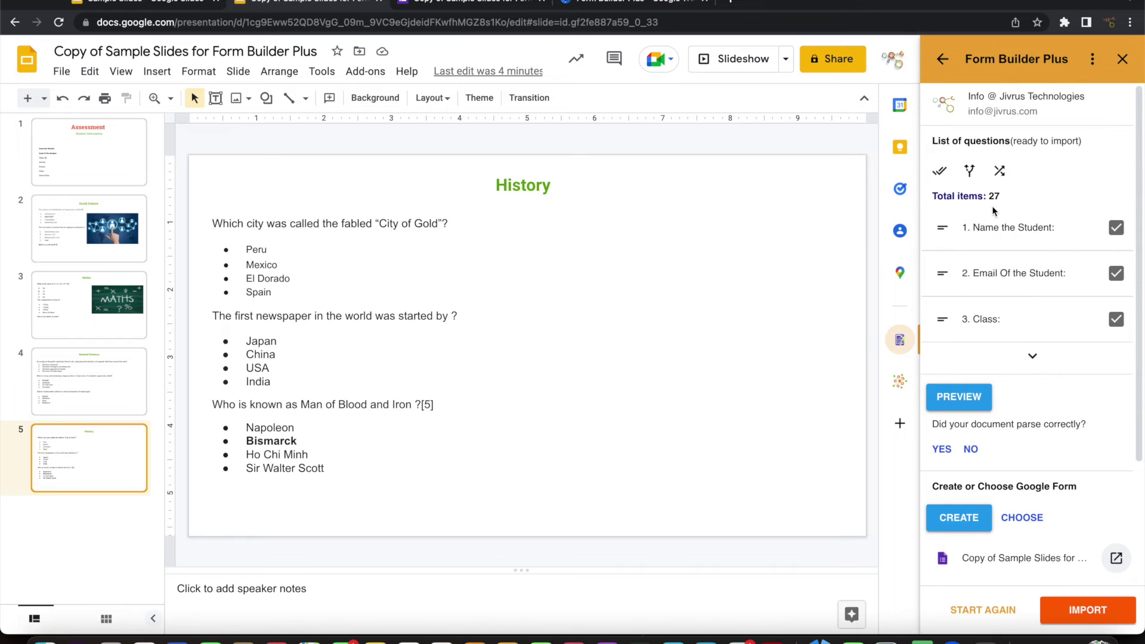
scroll(1035, 324, "down", 2)
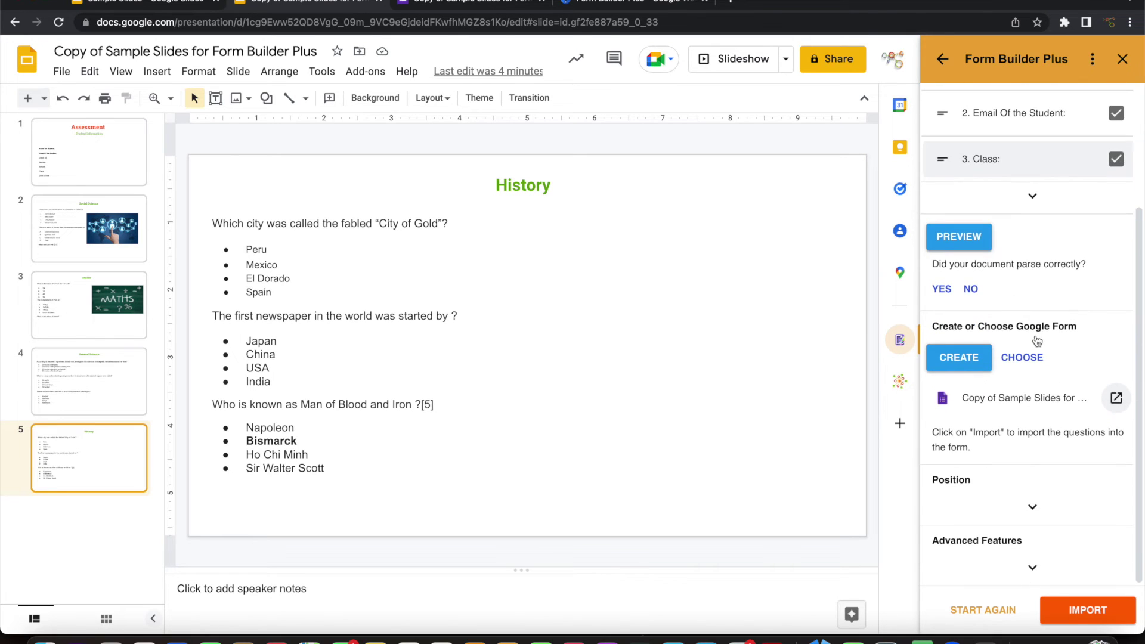
left_click(1080, 617)
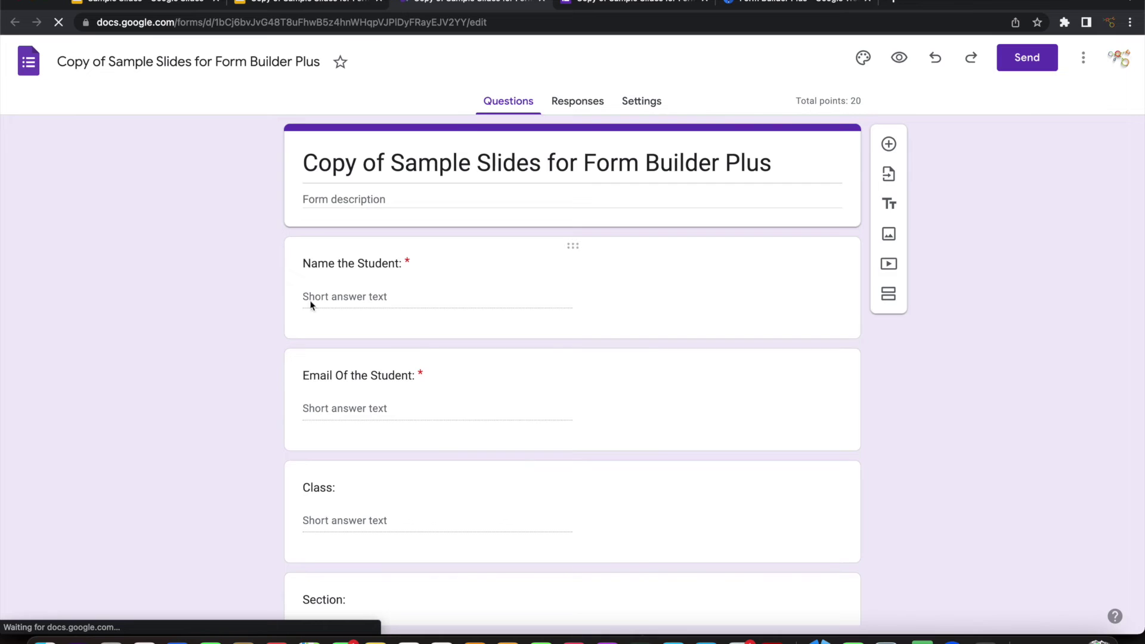
scroll(286, 358, "down", 1)
Check the imported questions and the classification question's 5-point ANATOMY answer key, then return to Slides.
left_click(320, 272)
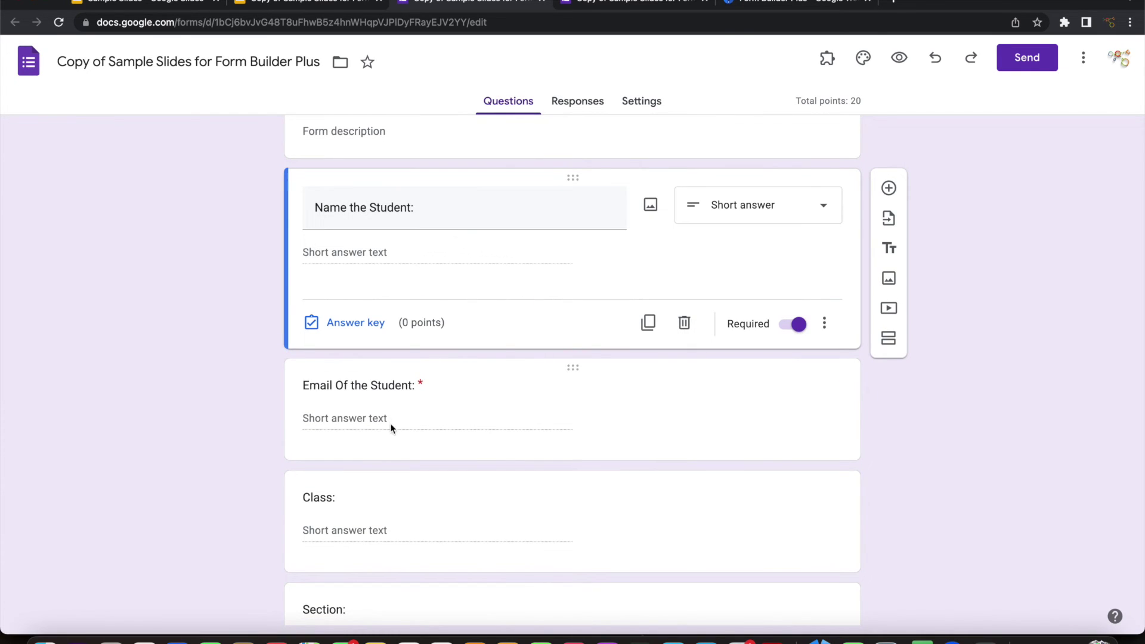
scroll(250, 492, "down", 3)
scroll(250, 492, "down", 3)
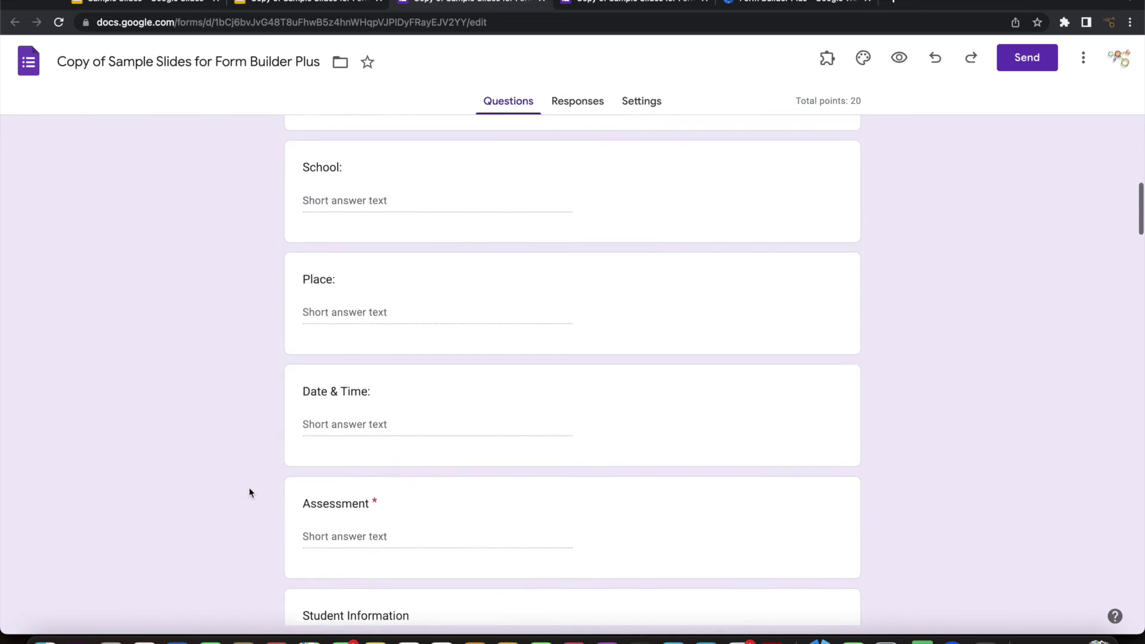
scroll(250, 493, "down", 3)
scroll(250, 492, "down", 3)
scroll(250, 492, "down", 1)
scroll(250, 493, "down", 2)
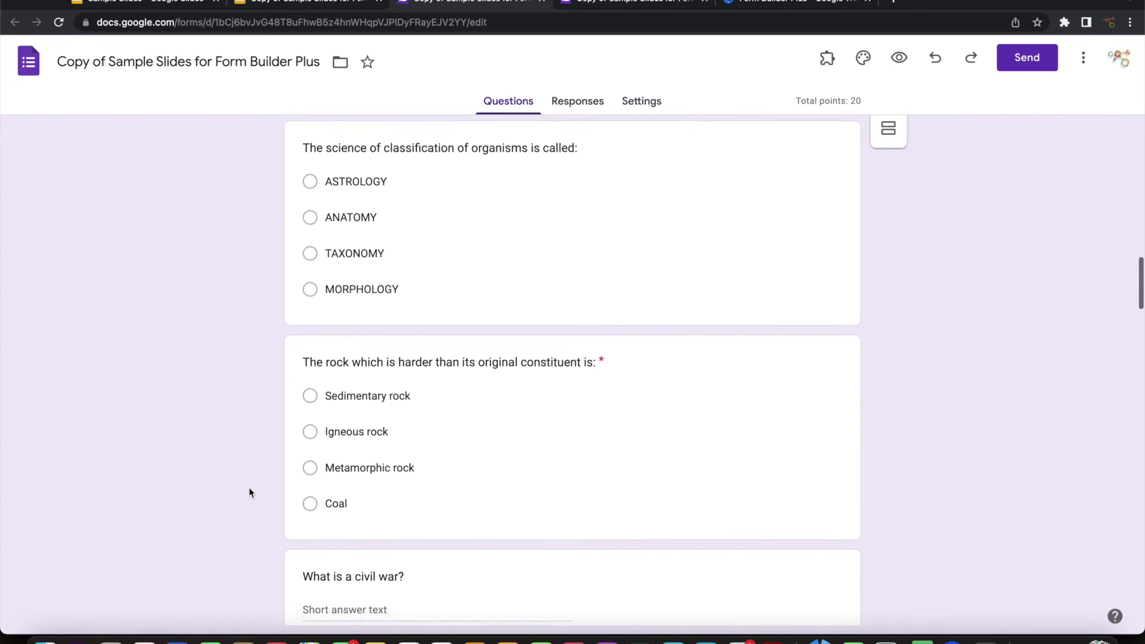
scroll(250, 493, "up", 1)
scroll(249, 492, "up", 1)
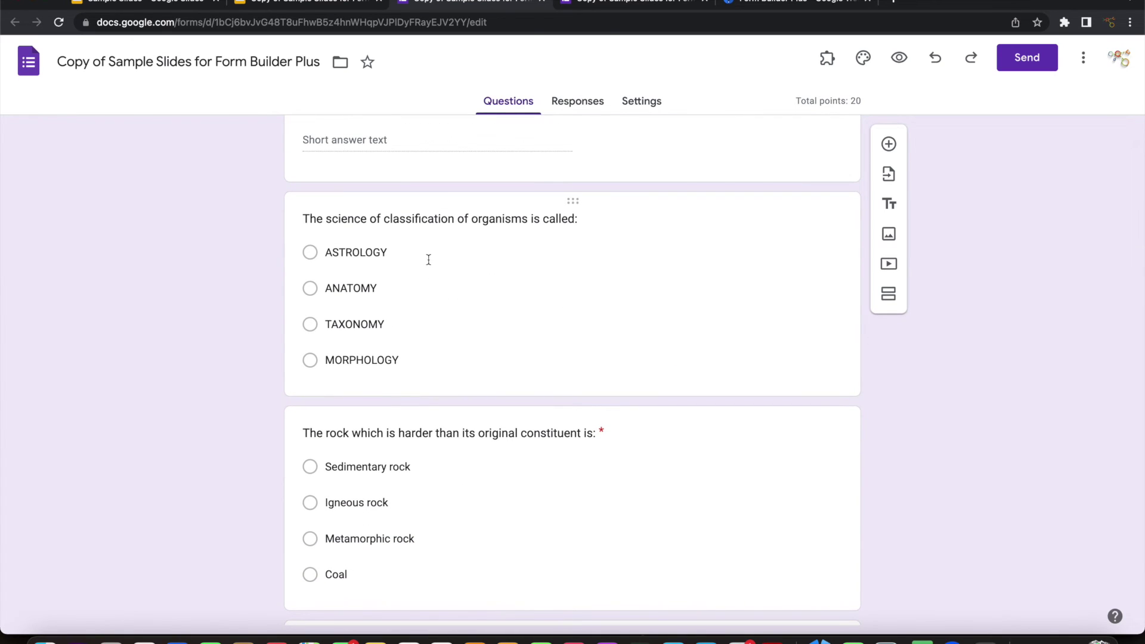
left_click(413, 286)
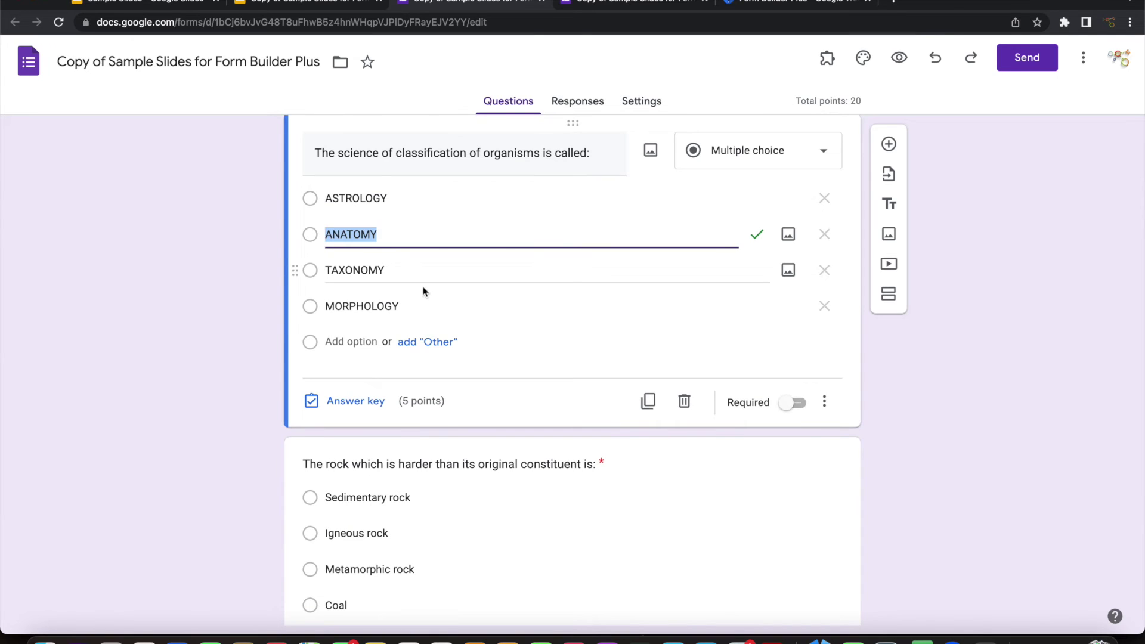
left_click(358, 400)
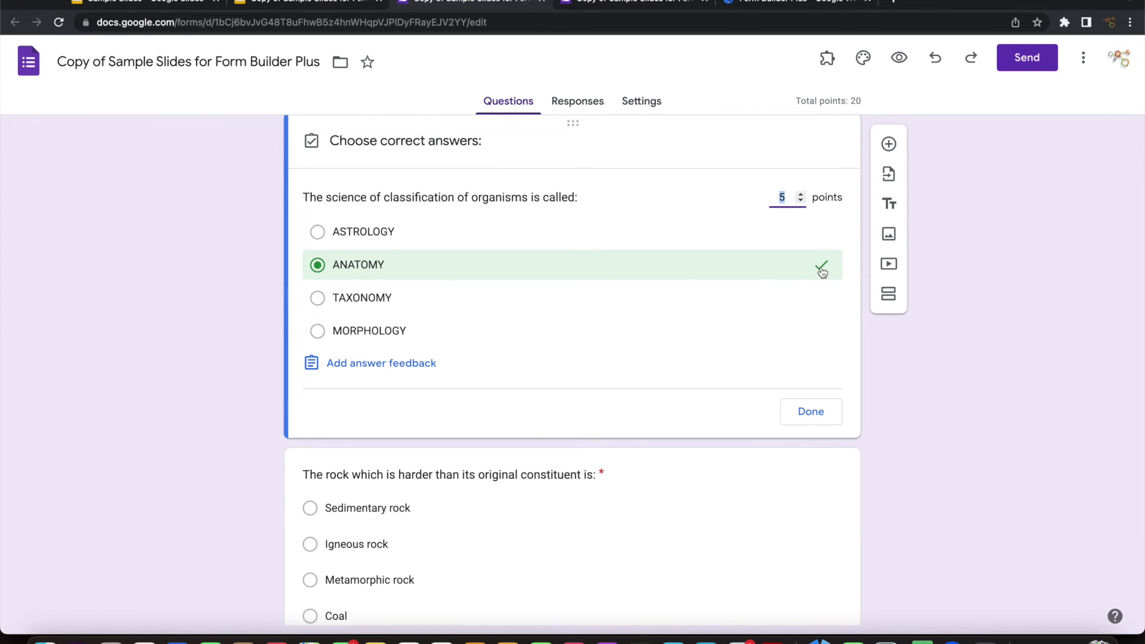
scroll(757, 331, "down", 10)
scroll(755, 323, "down", 10)
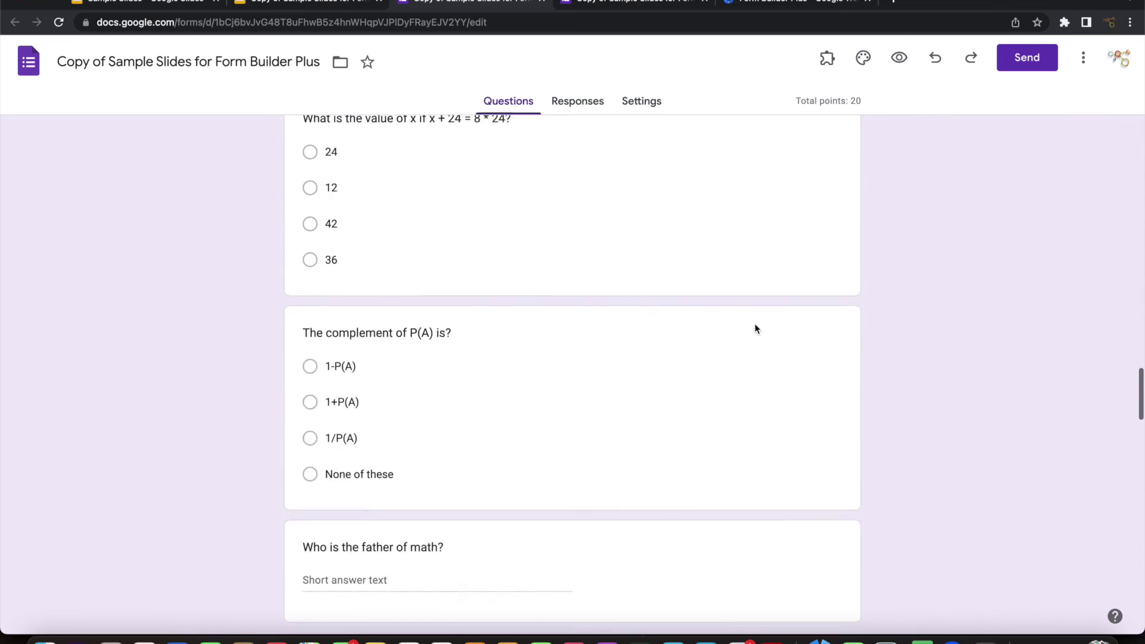
scroll(755, 324, "down", 10)
scroll(754, 324, "down", 10)
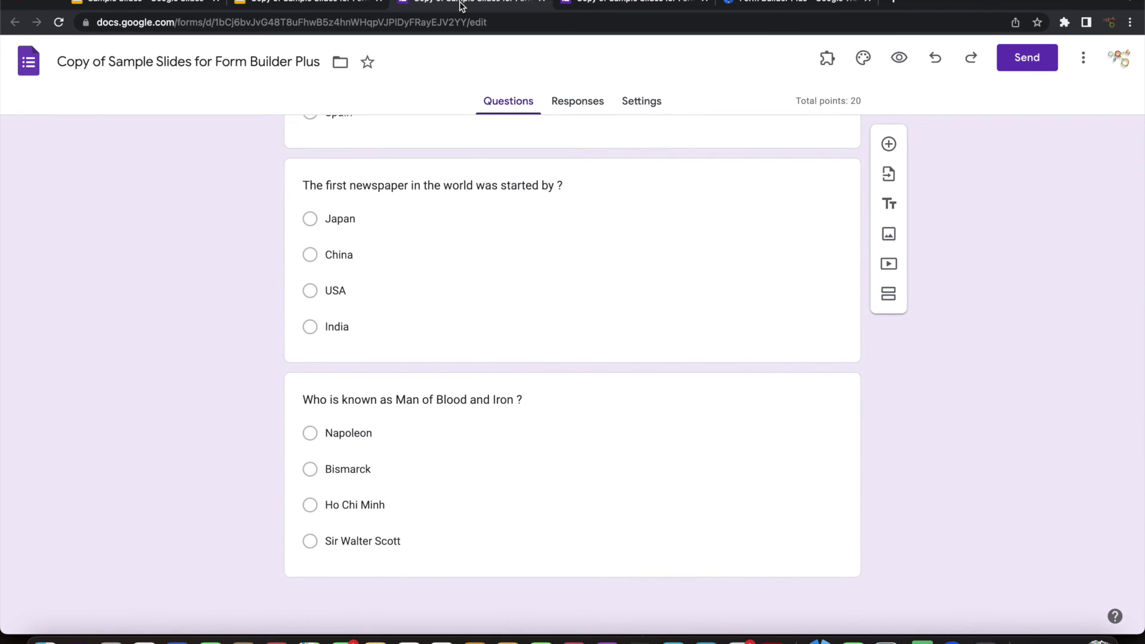
left_click(300, 6)
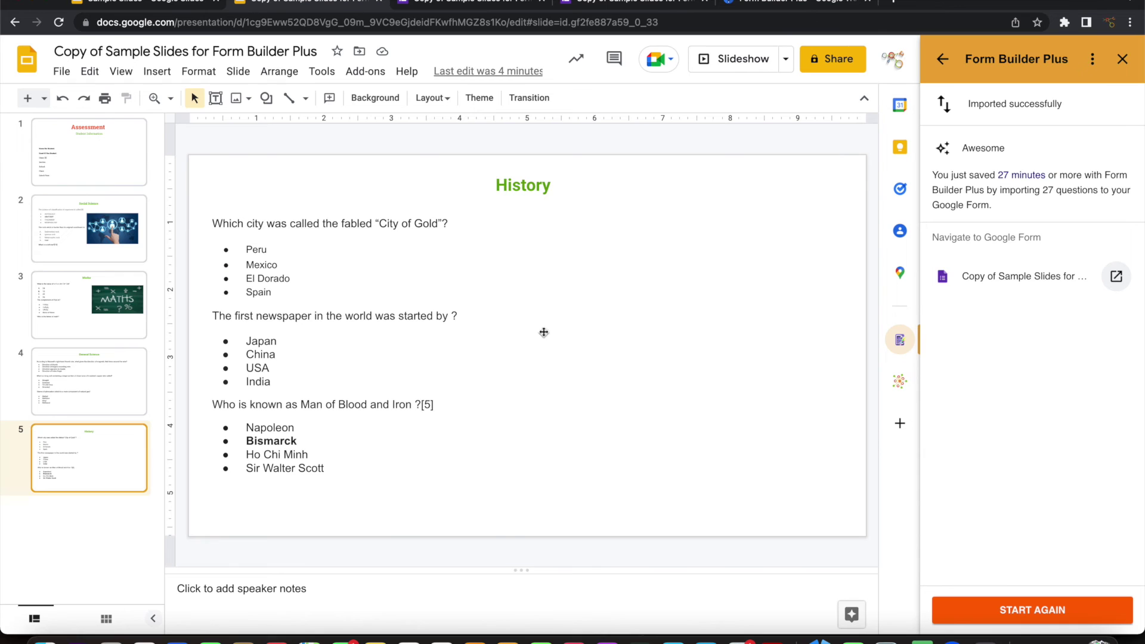
Scroll the form to the image and Maths cards, then go to the Marketplace listing.
left_click(590, 7)
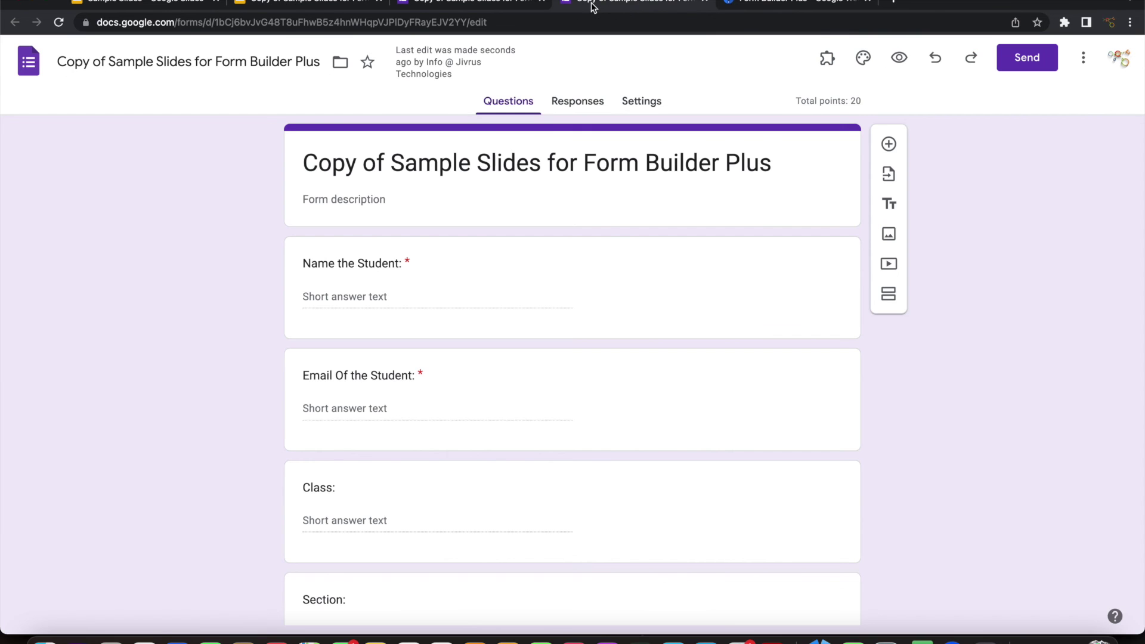
scroll(676, 389, "down", 5)
scroll(676, 389, "down", 5)
scroll(676, 389, "down", 4)
scroll(675, 389, "down", 5)
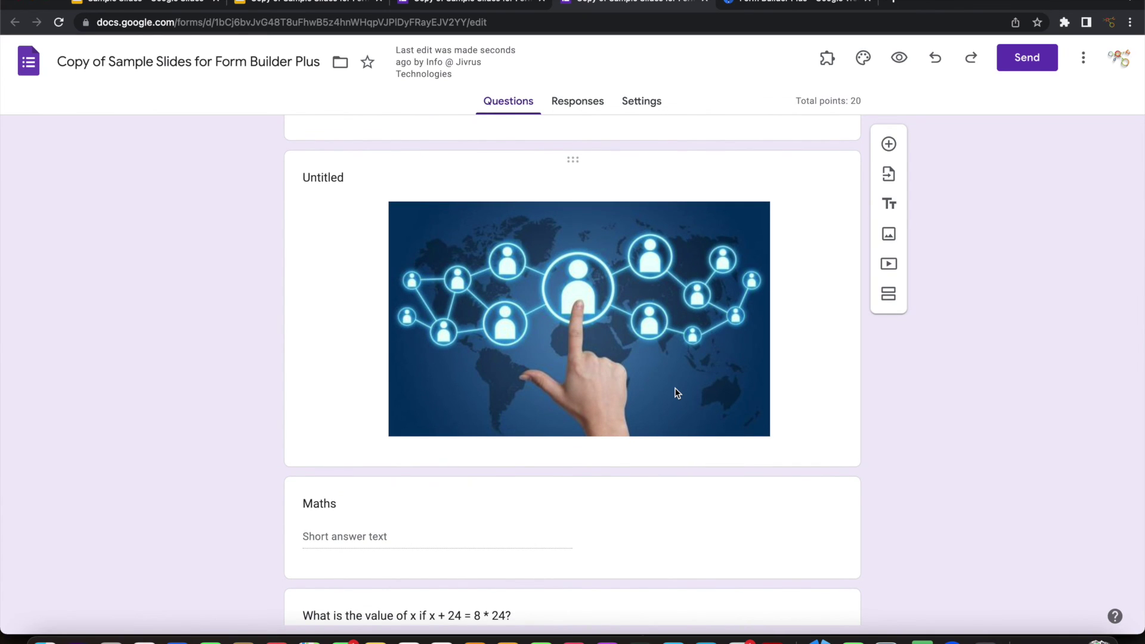
key("ctrl+Tab")
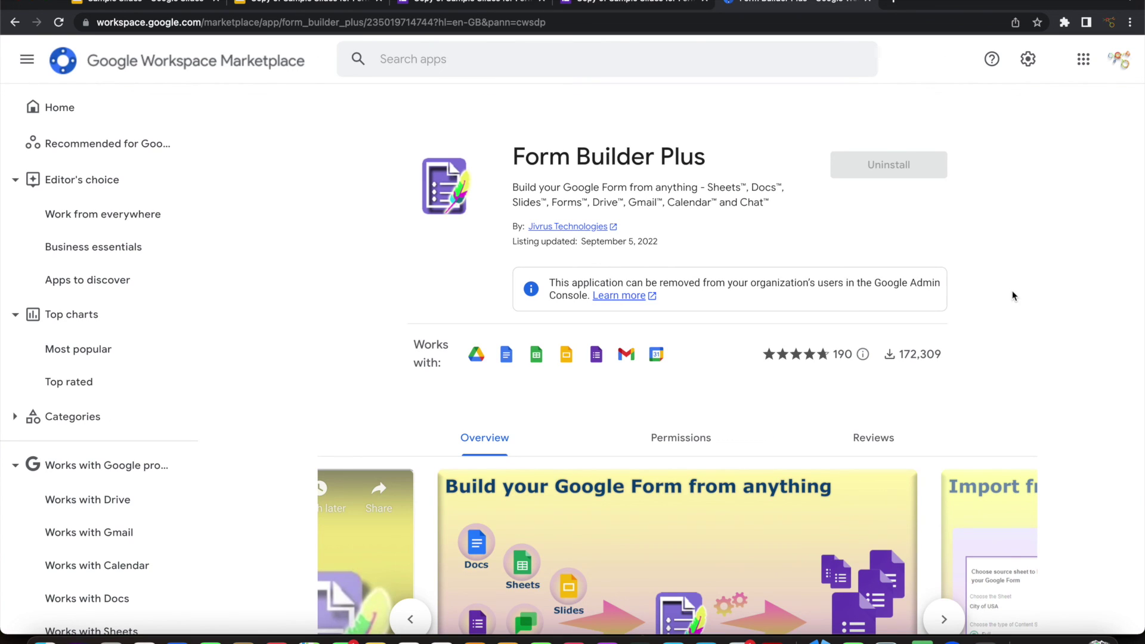